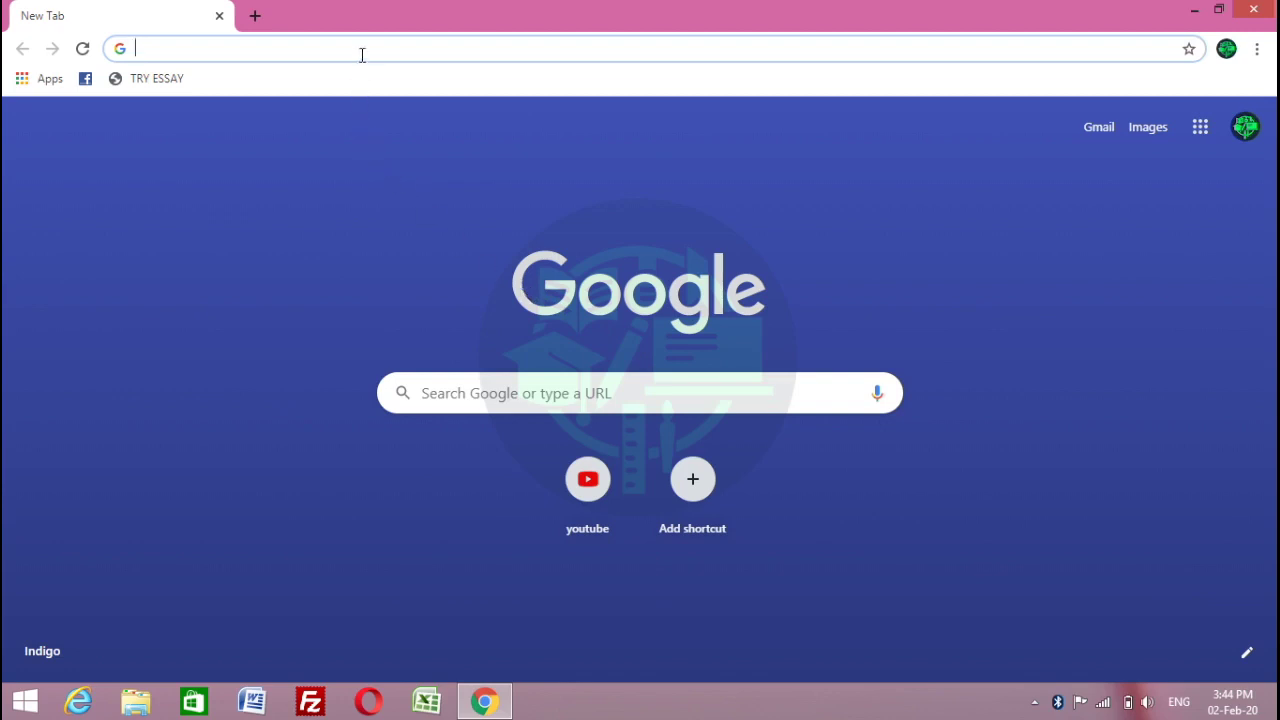
Go to the cPanel login page of usjobsfinder.com and log in with the saved credentials
text(u)
key(Right)
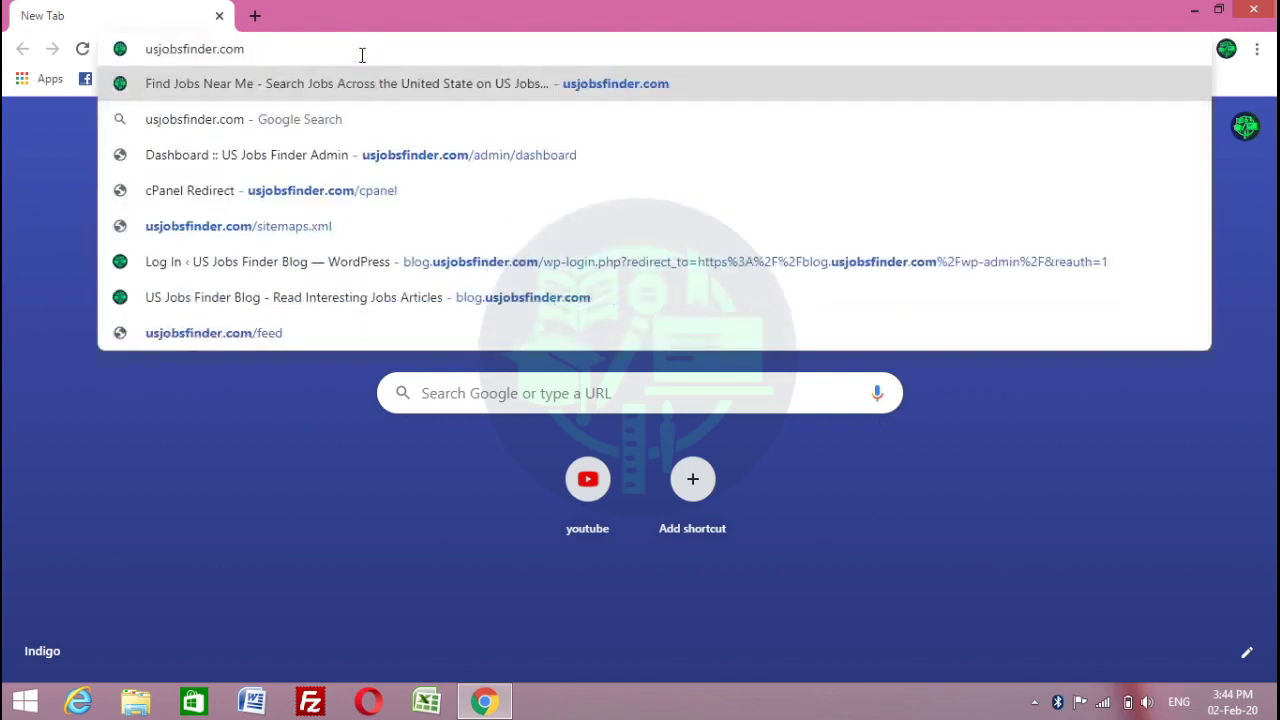
text(/c)
key(Right)
key(Return)
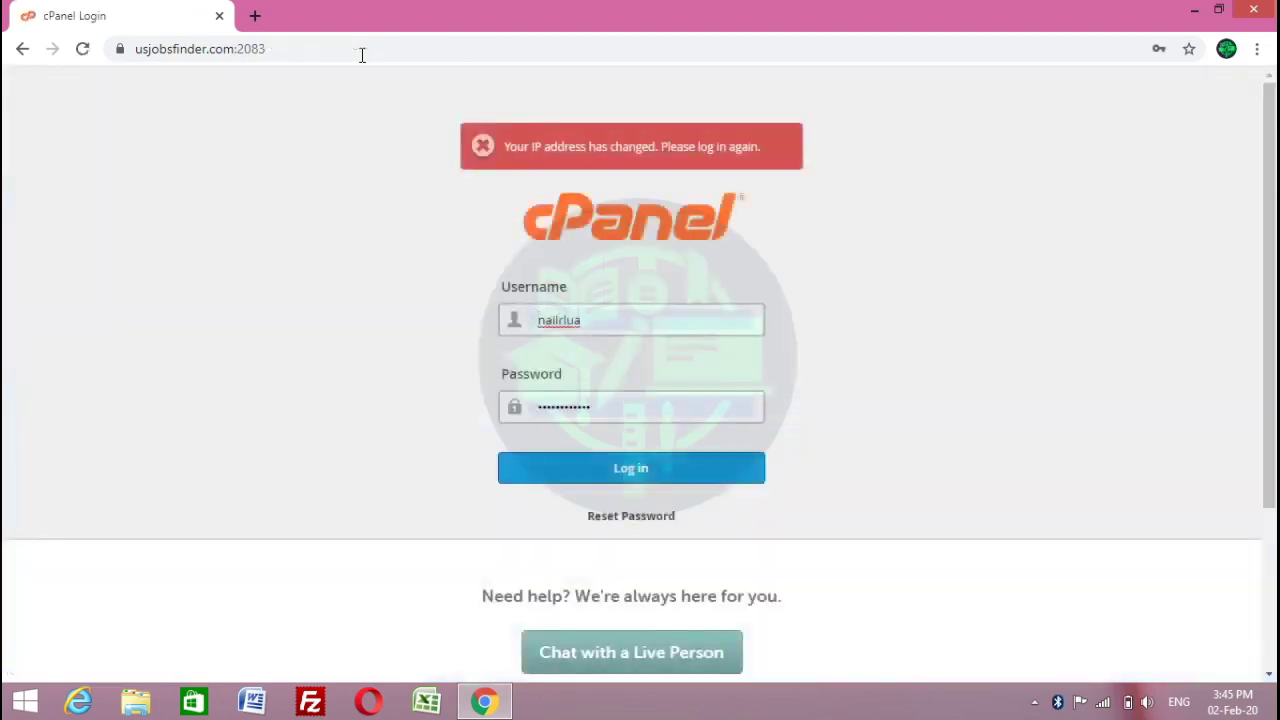
click(660, 470)
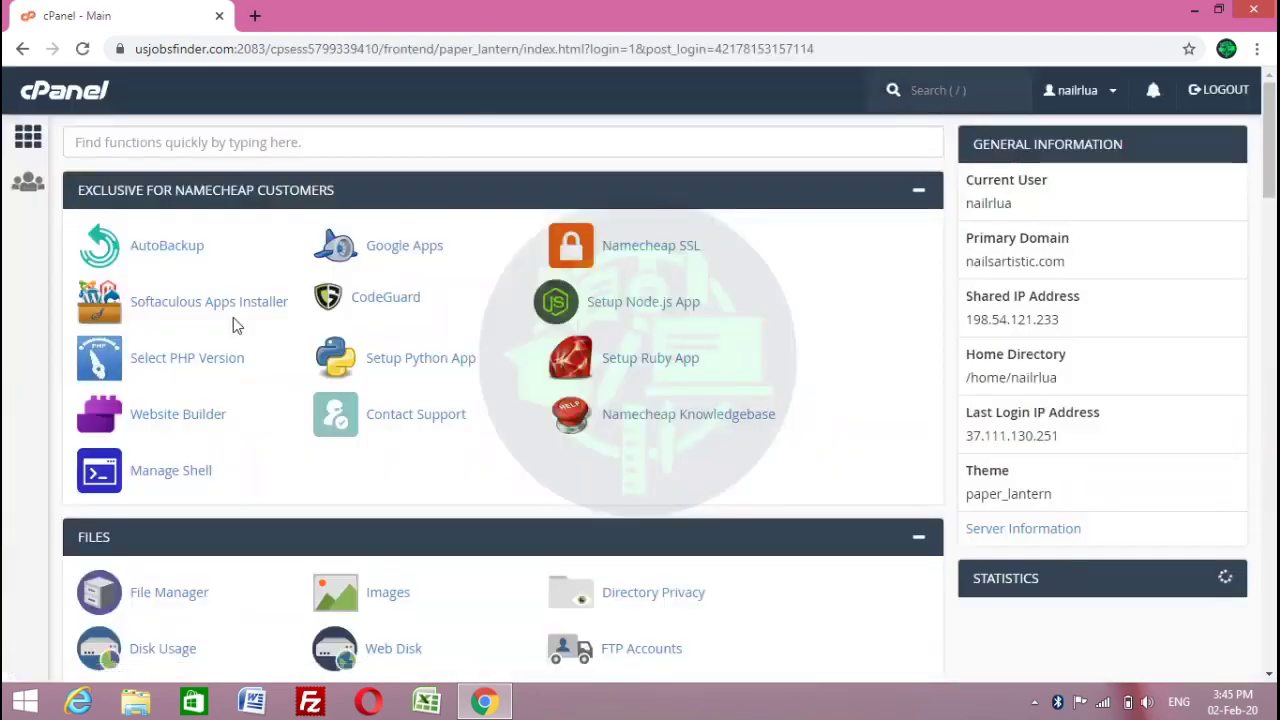
Create a new MySQL database named newtest and return to the MySQL Databases page
drag(1270, 156, 1270, 245)
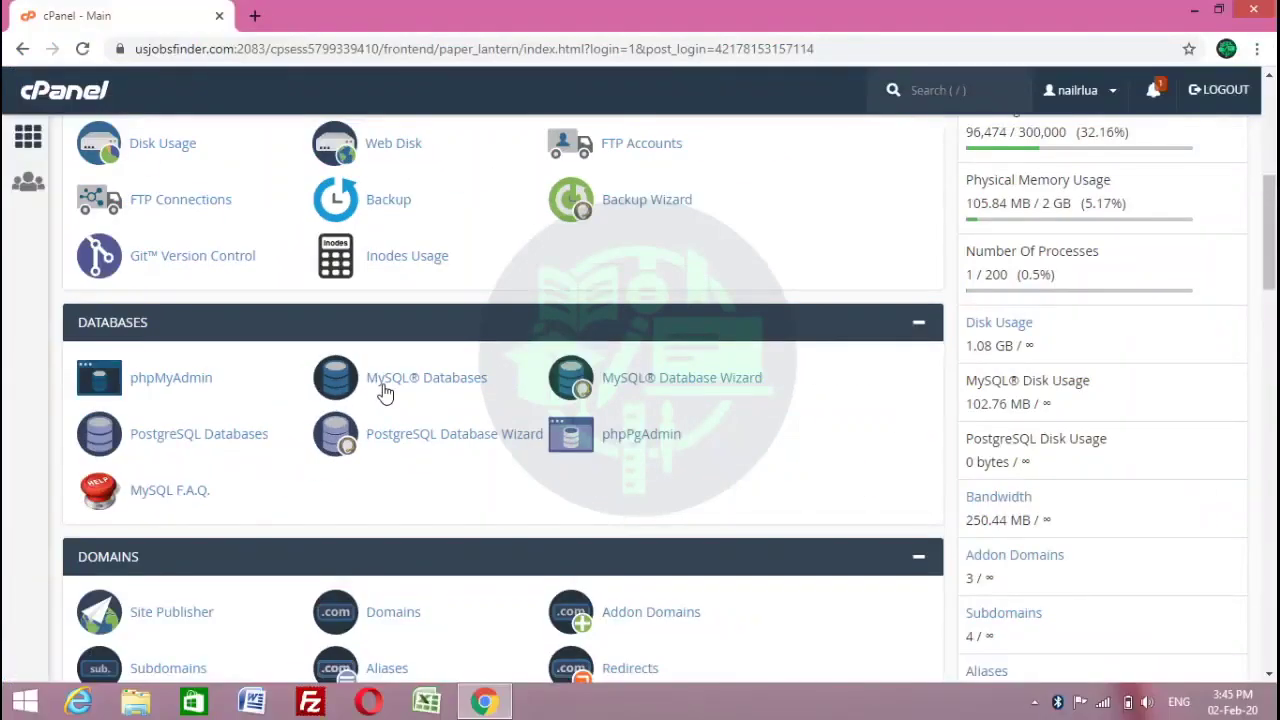
click(384, 392)
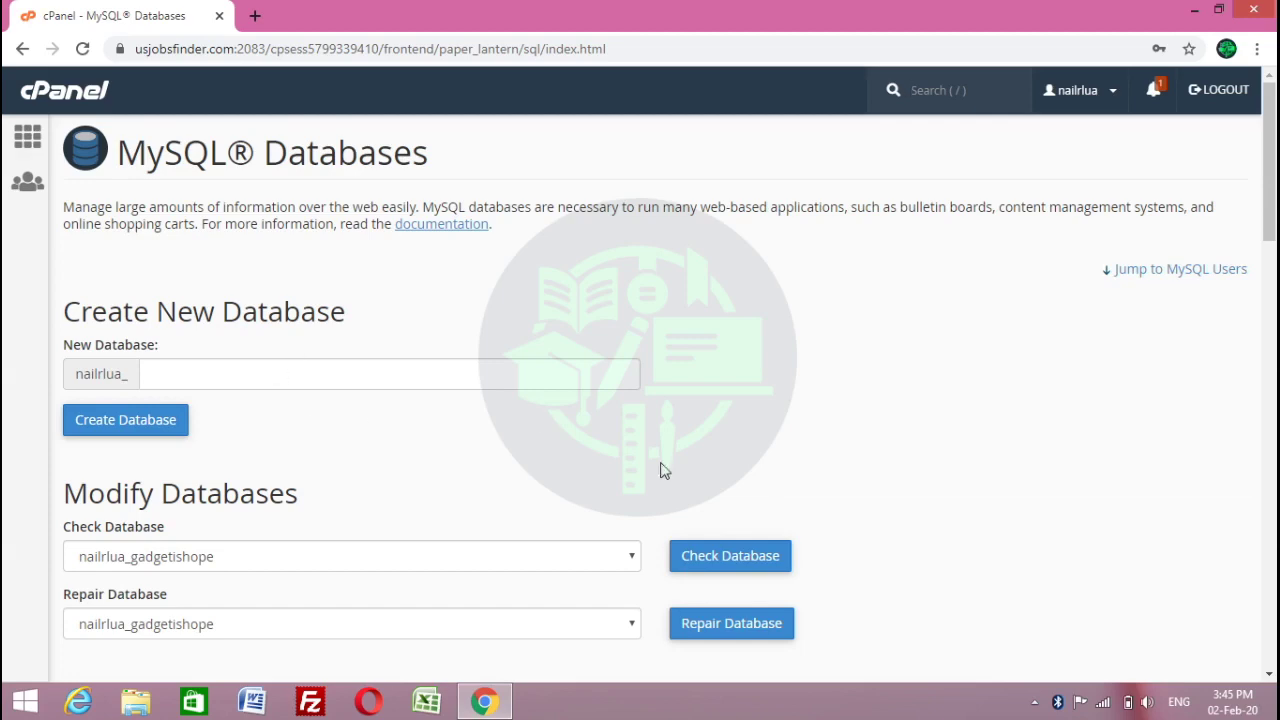
mouse_move(1266, 173)
mouse_down()
mouse_move(1245, 367)
mouse_move(1266, 179)
mouse_up()
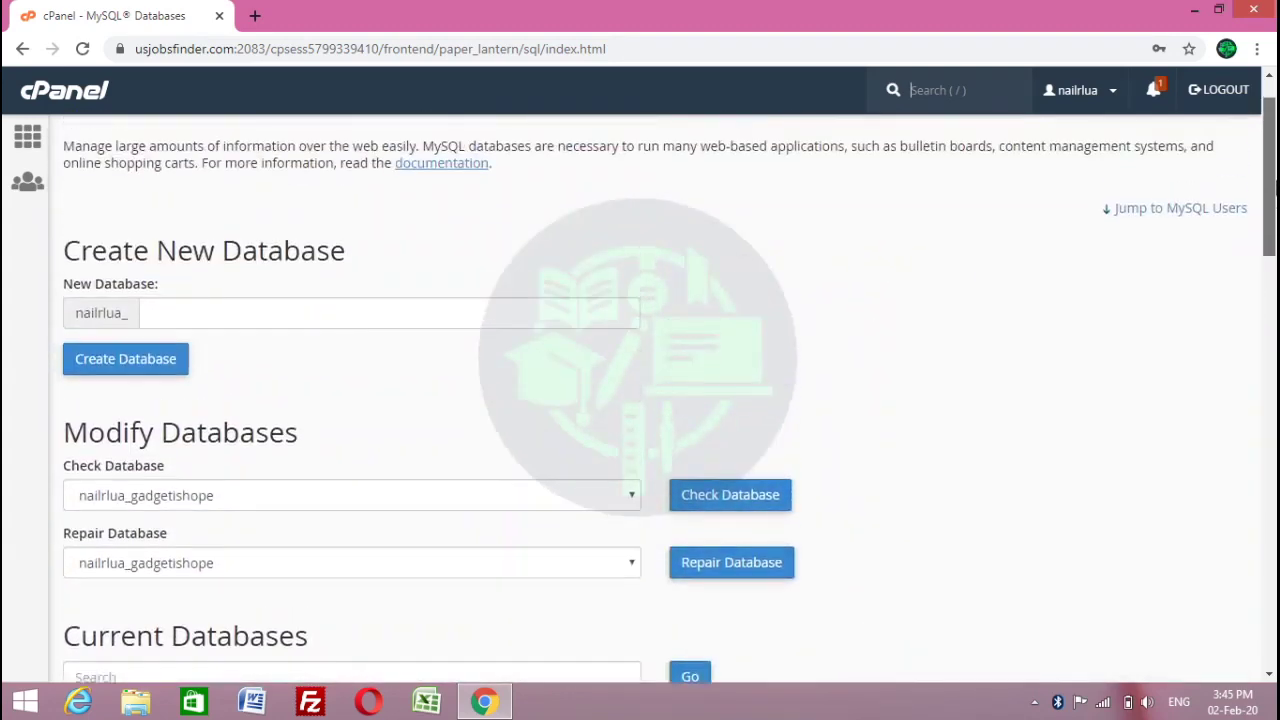
click(215, 311)
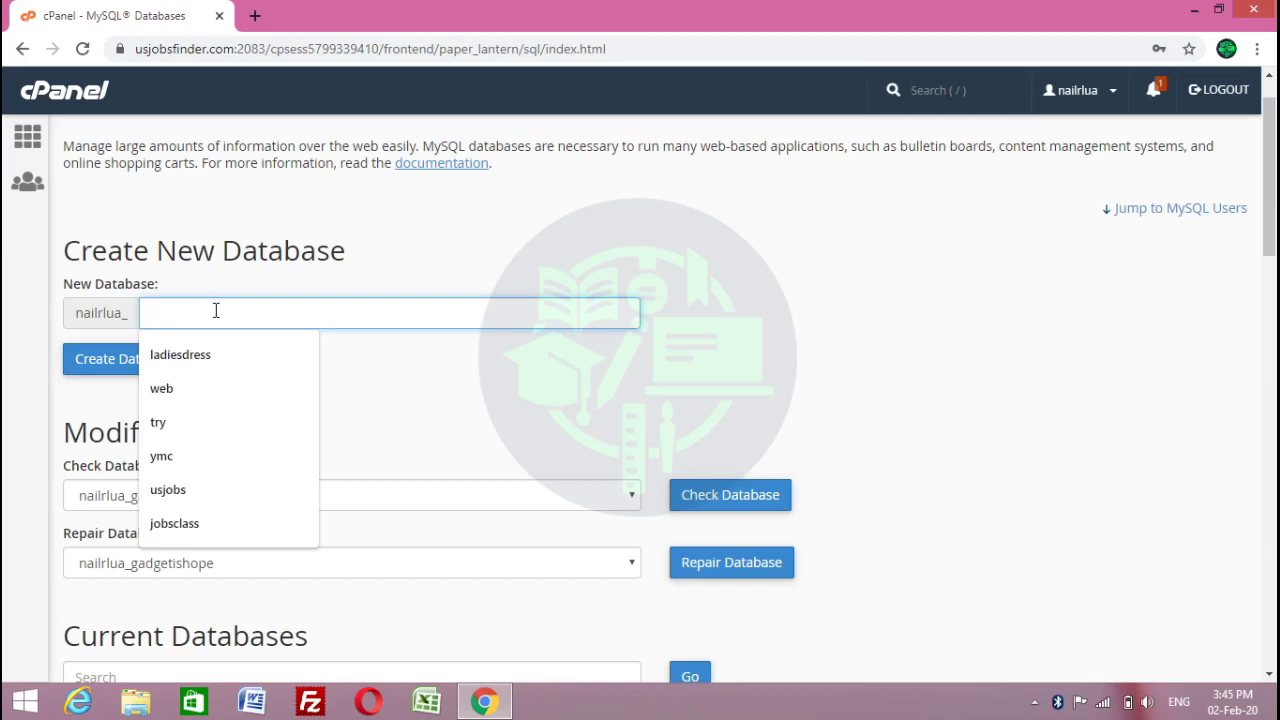
text(newtest)
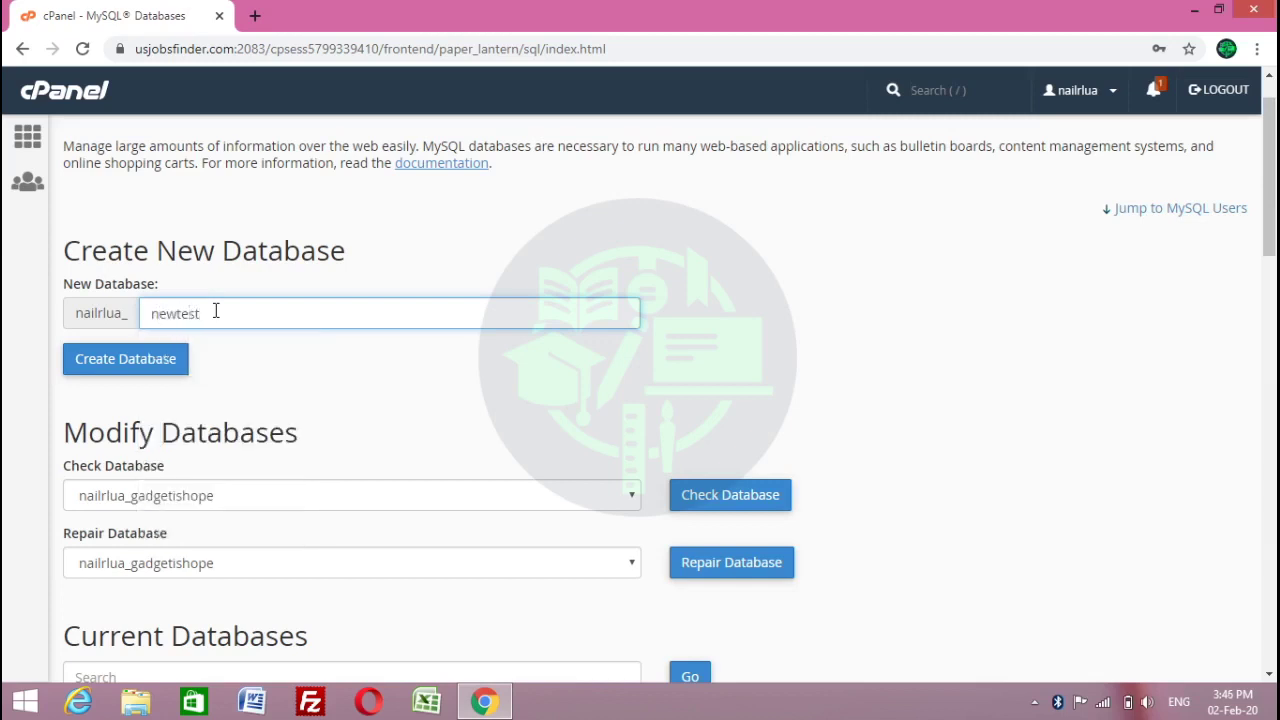
click(266, 361)
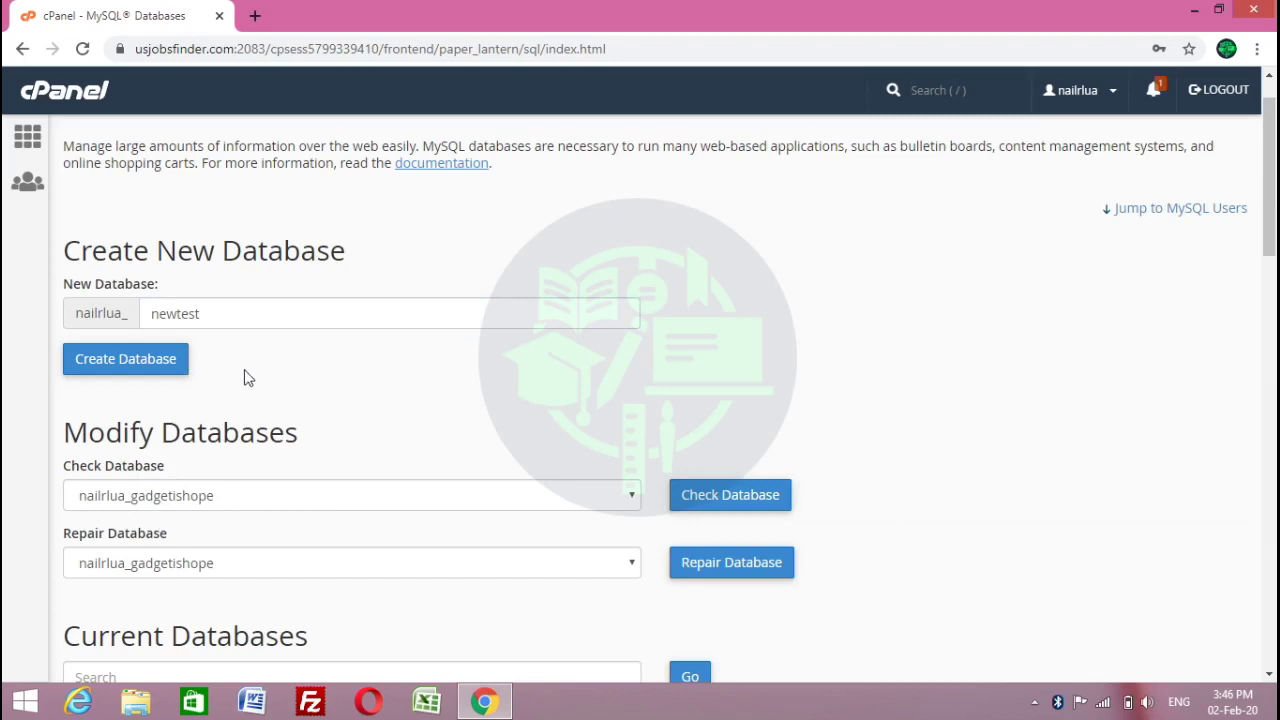
click(153, 369)
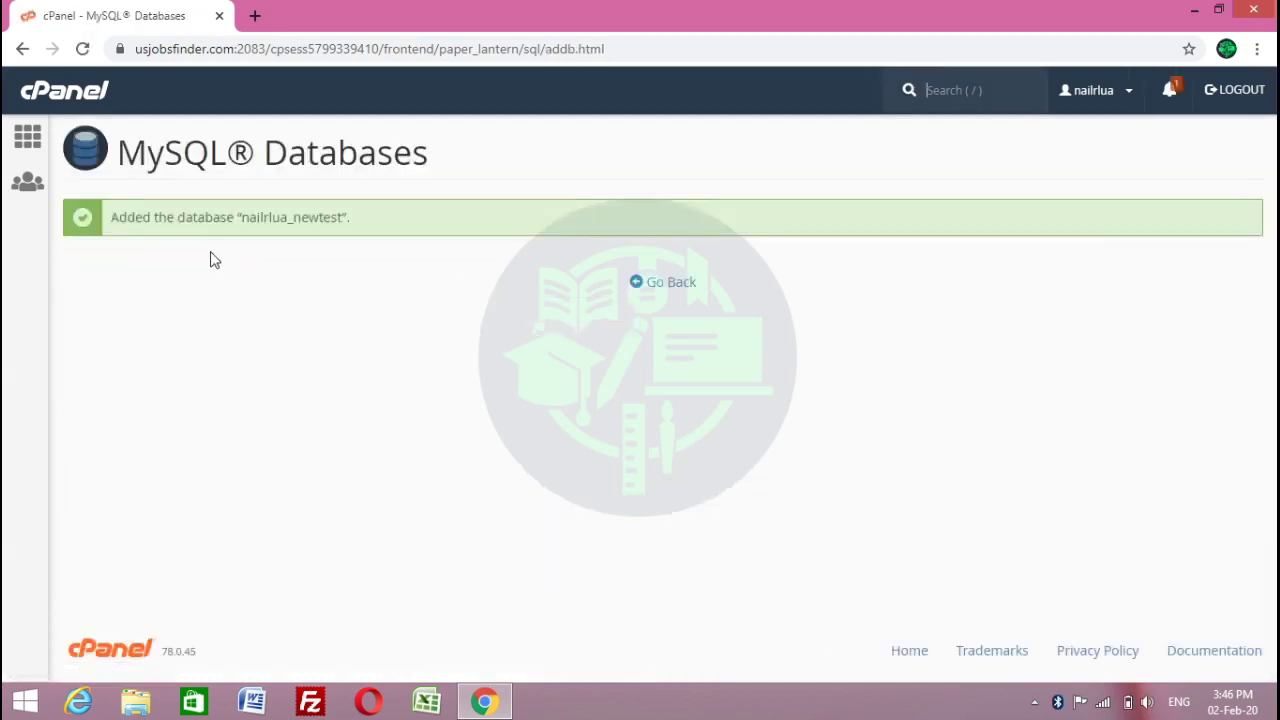
click(670, 286)
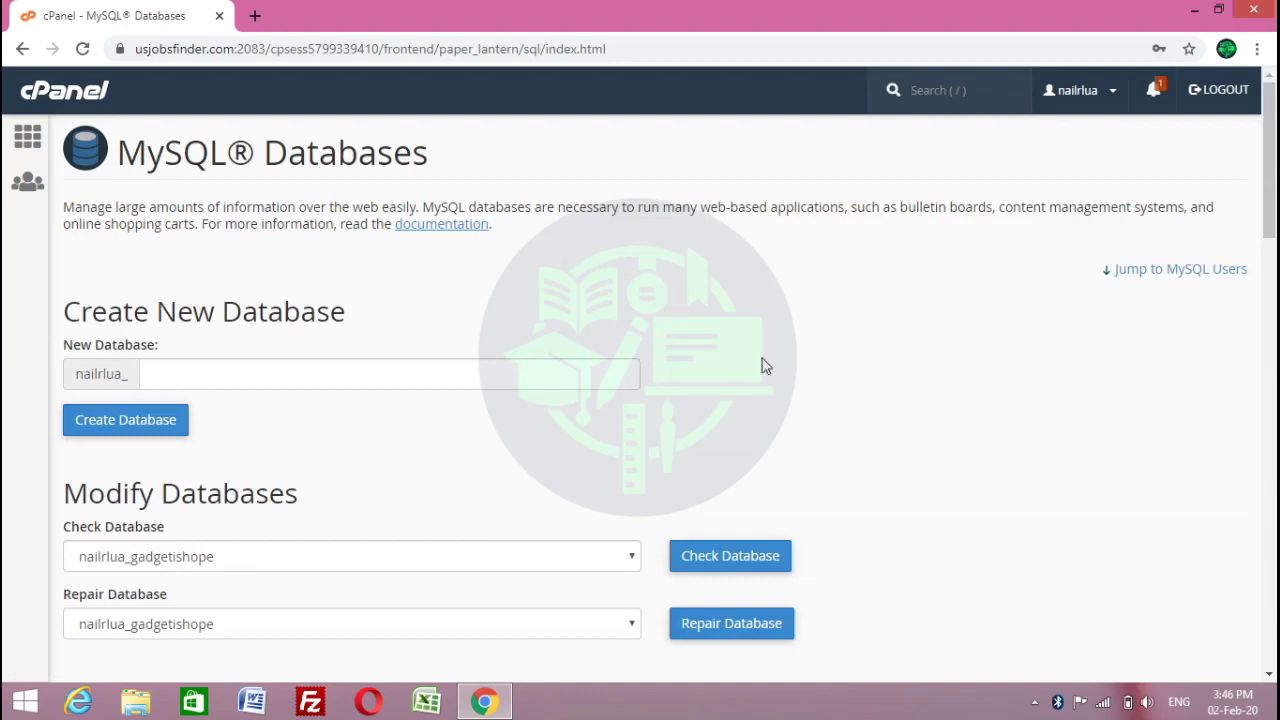
Replace the prefilled username for the new MySQL user with newuser
drag(1270, 160, 1270, 278)
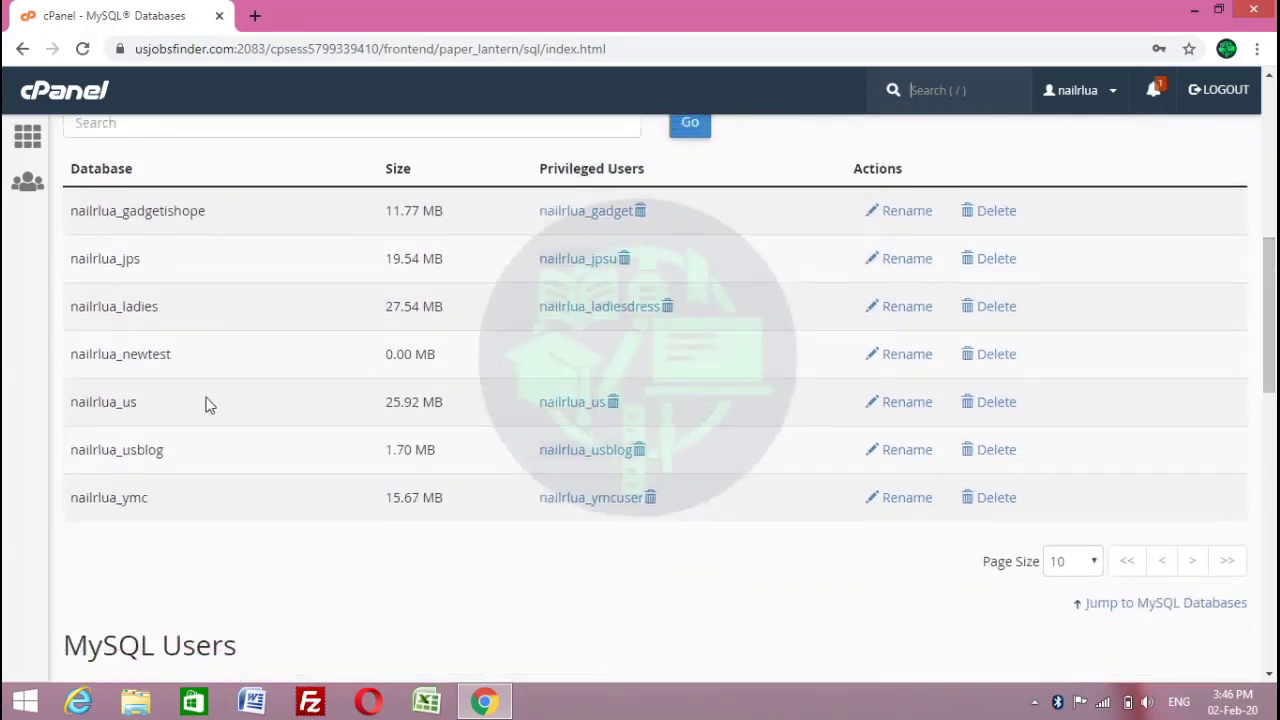
drag(180, 362, 76, 370)
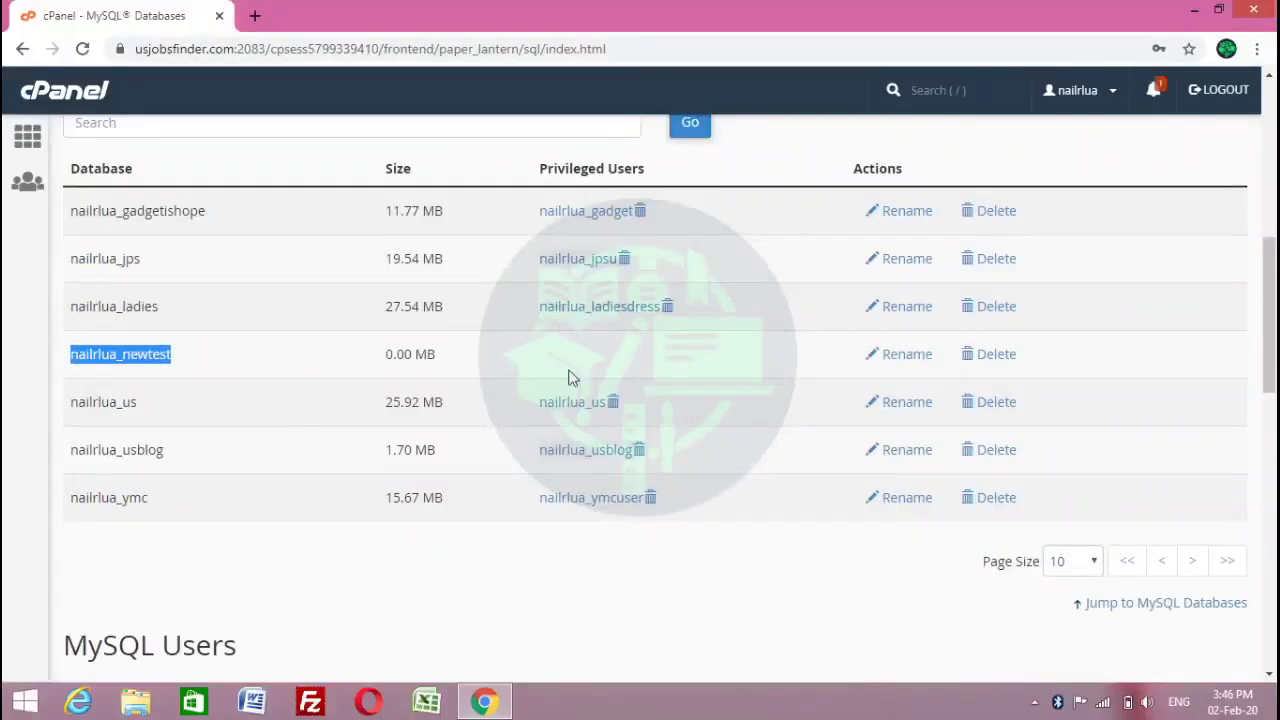
drag(1270, 318, 1270, 424)
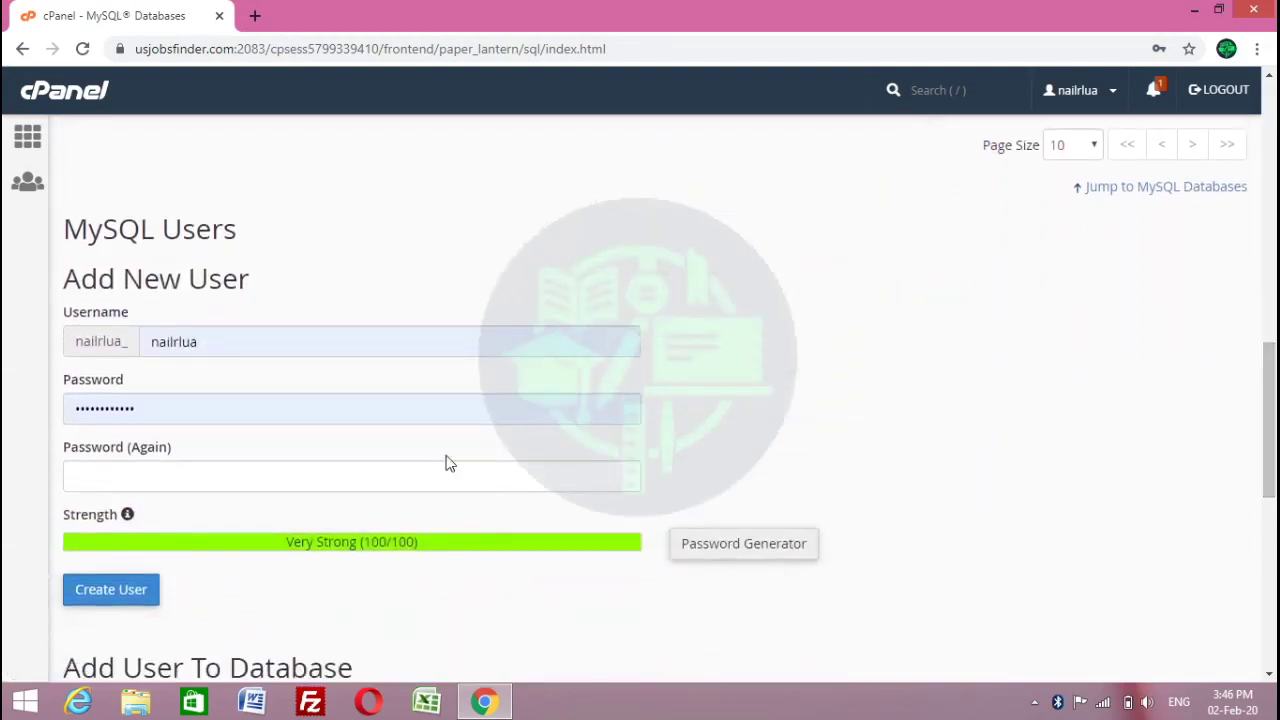
click(313, 342)
key(BackSpace)
key(BackSpace)
key(BackSpace)
key(BackSpace)
key(BackSpace)
key(BackSpace)
key(BackSpace)
key(BackSpace)
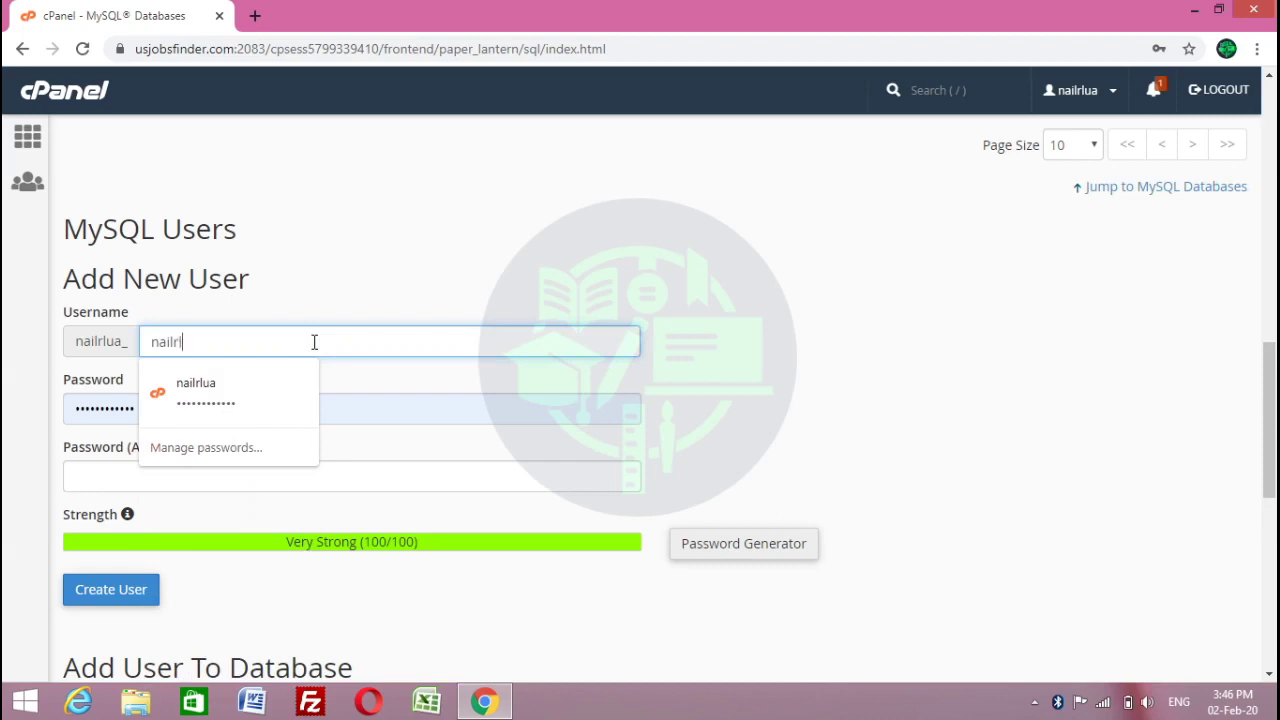
text(newuser)
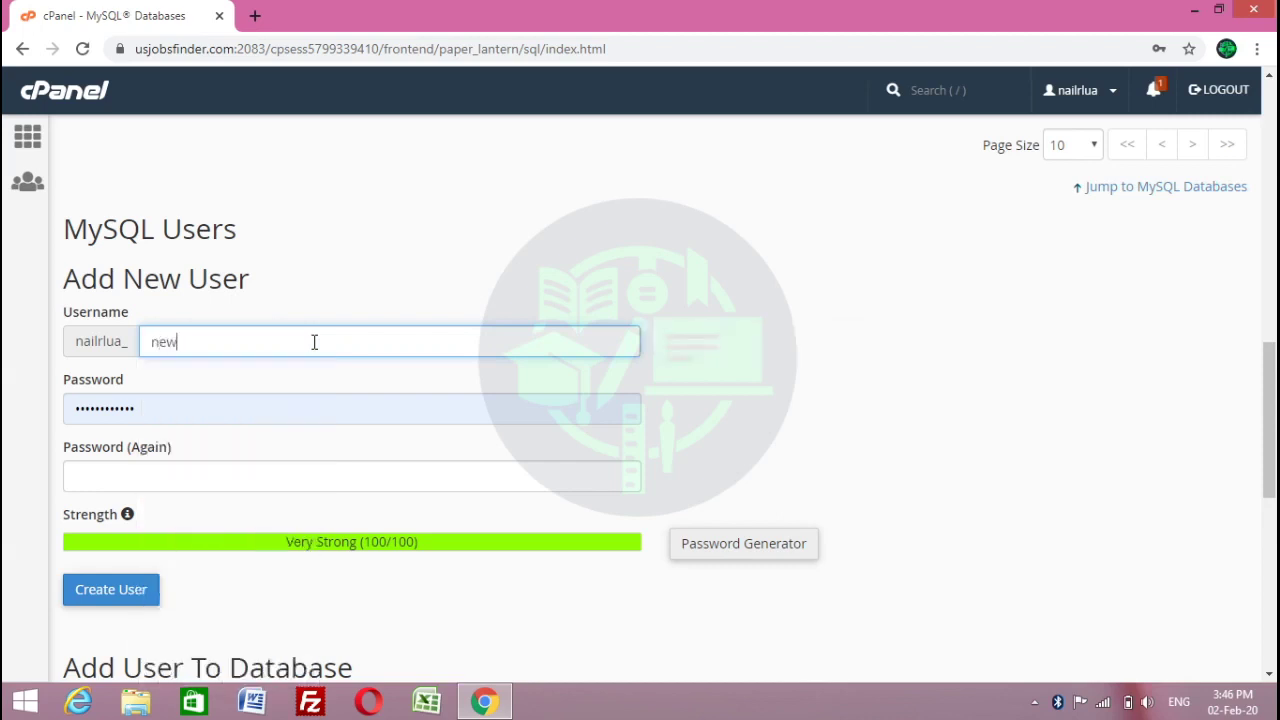
Clear the prefilled password of the new MySQL user
click(217, 413)
key(Escape)
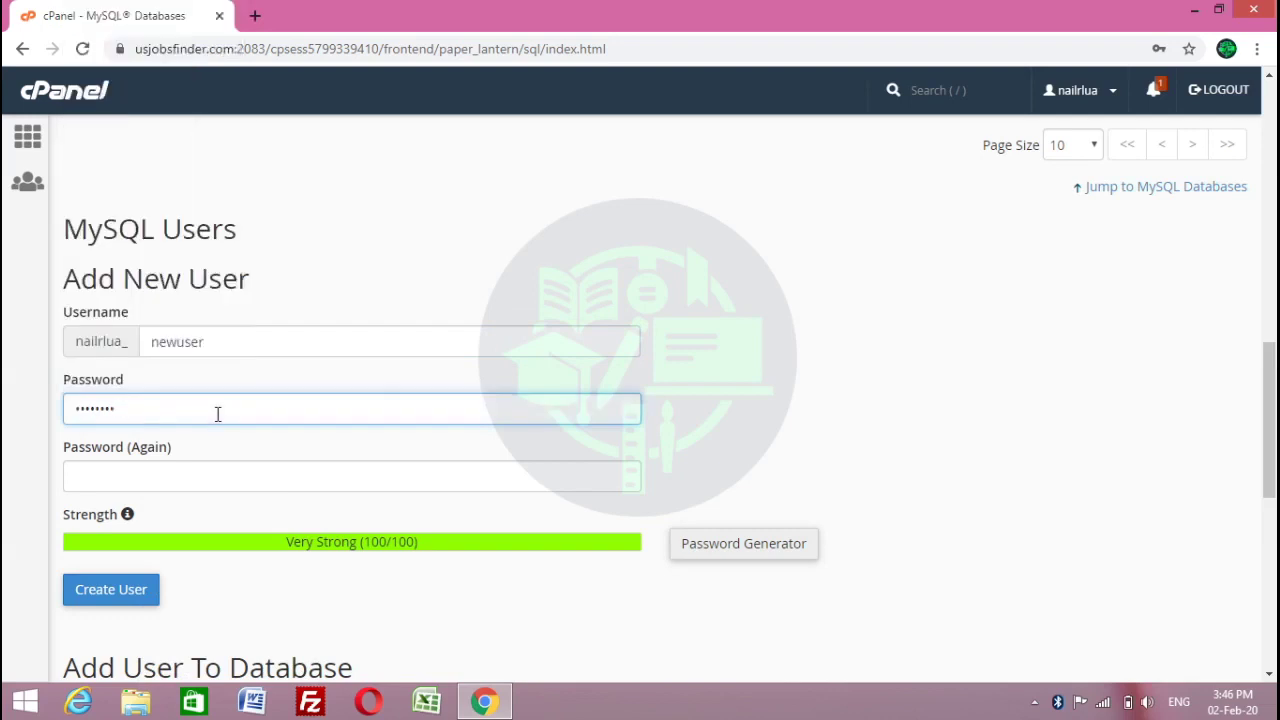
key(BackSpace)
key(BackSpace)
key(BackSpace)
key(BackSpace)
key(BackSpace)
key(BackSpace)
key(BackSpace)
key(BackSpace)
key(Escape)
click(826, 354)
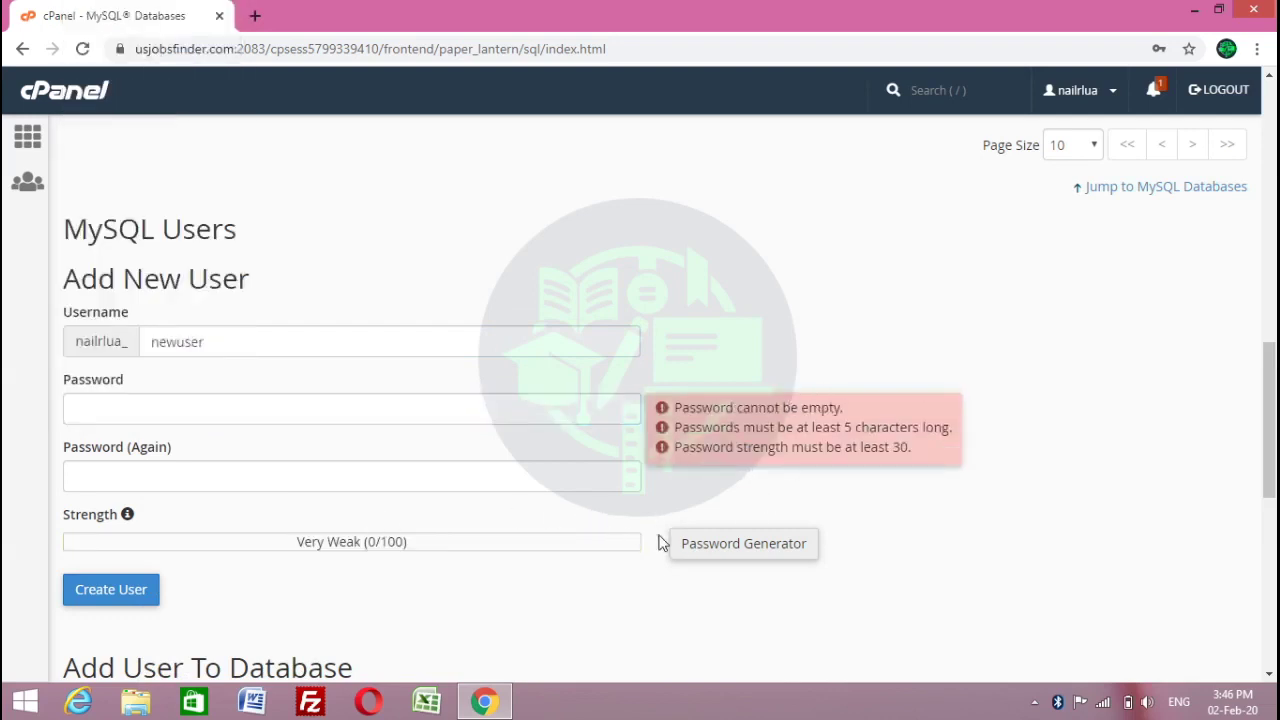
Generate a password for the new MySQL user, copy it, acknowledge that it is stored safely, and apply it to both password fields
click(714, 546)
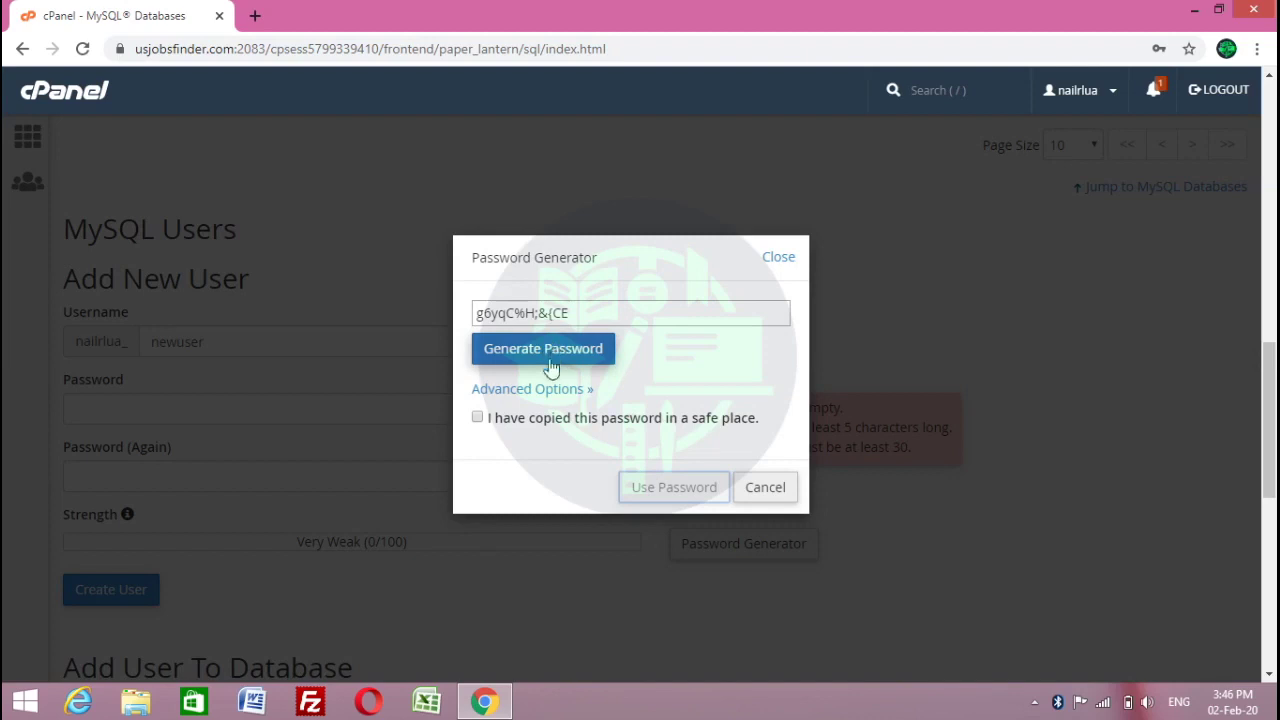
drag(571, 314, 453, 322)
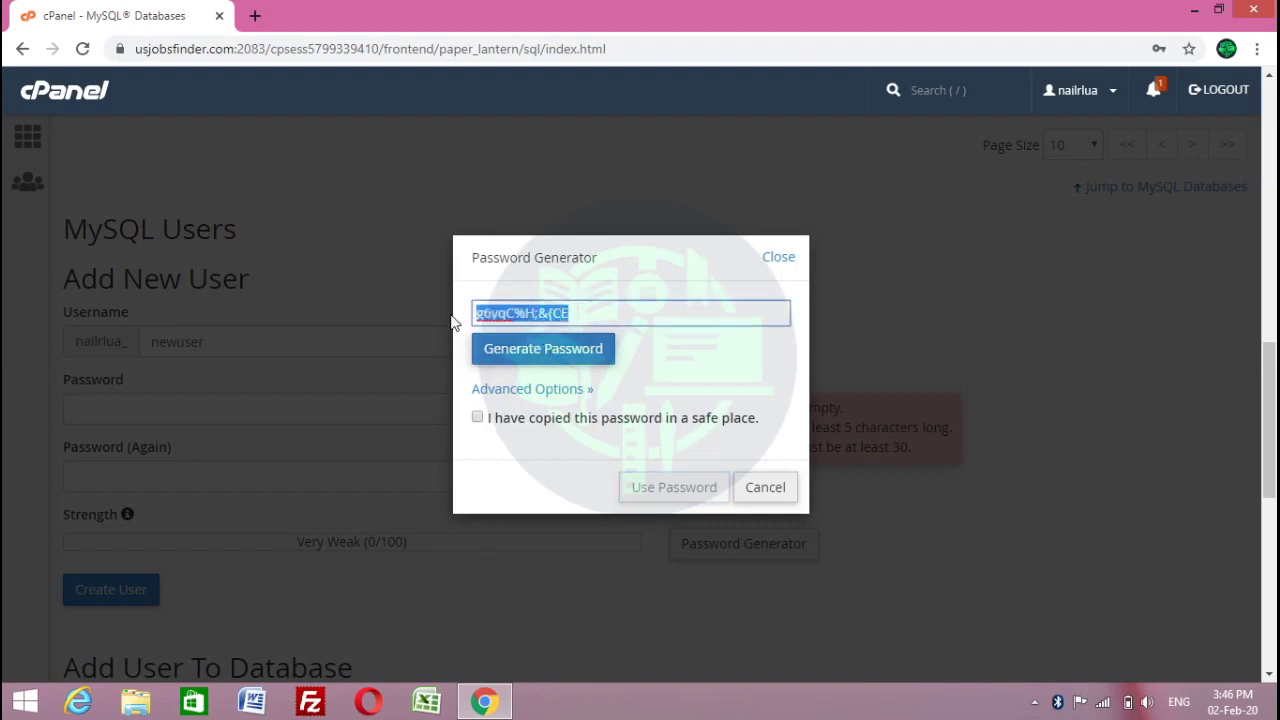
right_click(492, 318)
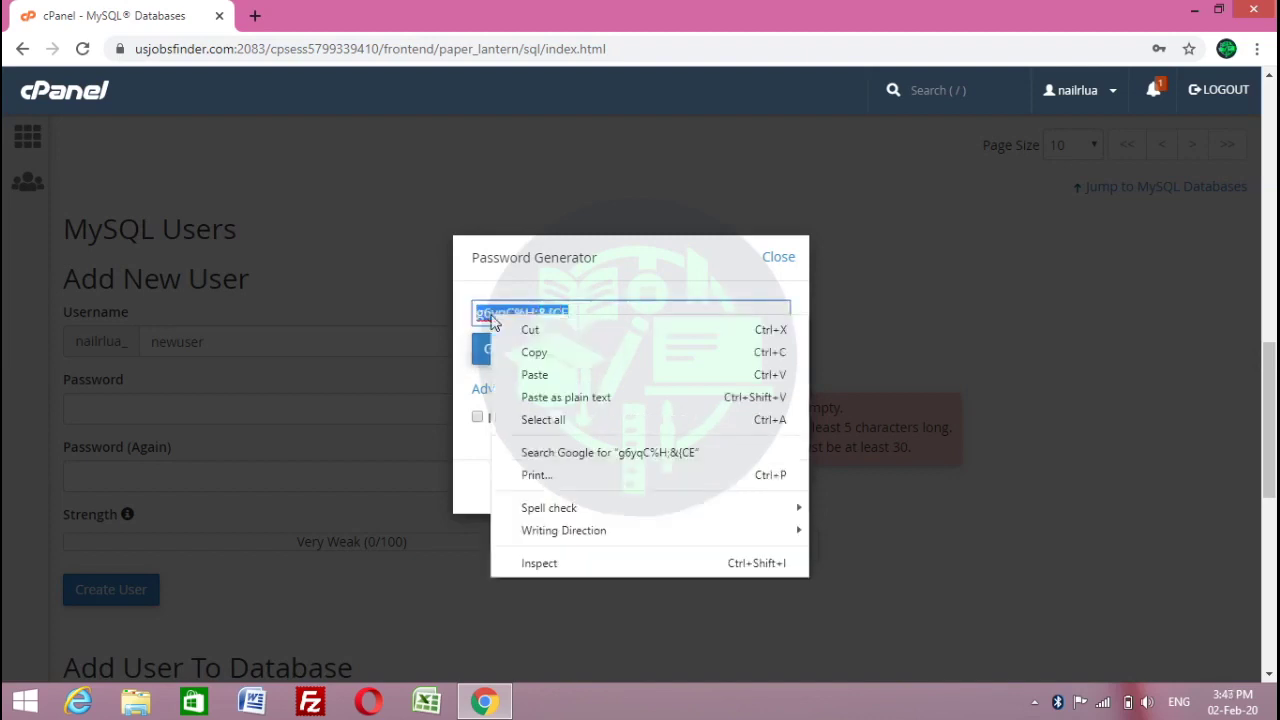
click(525, 353)
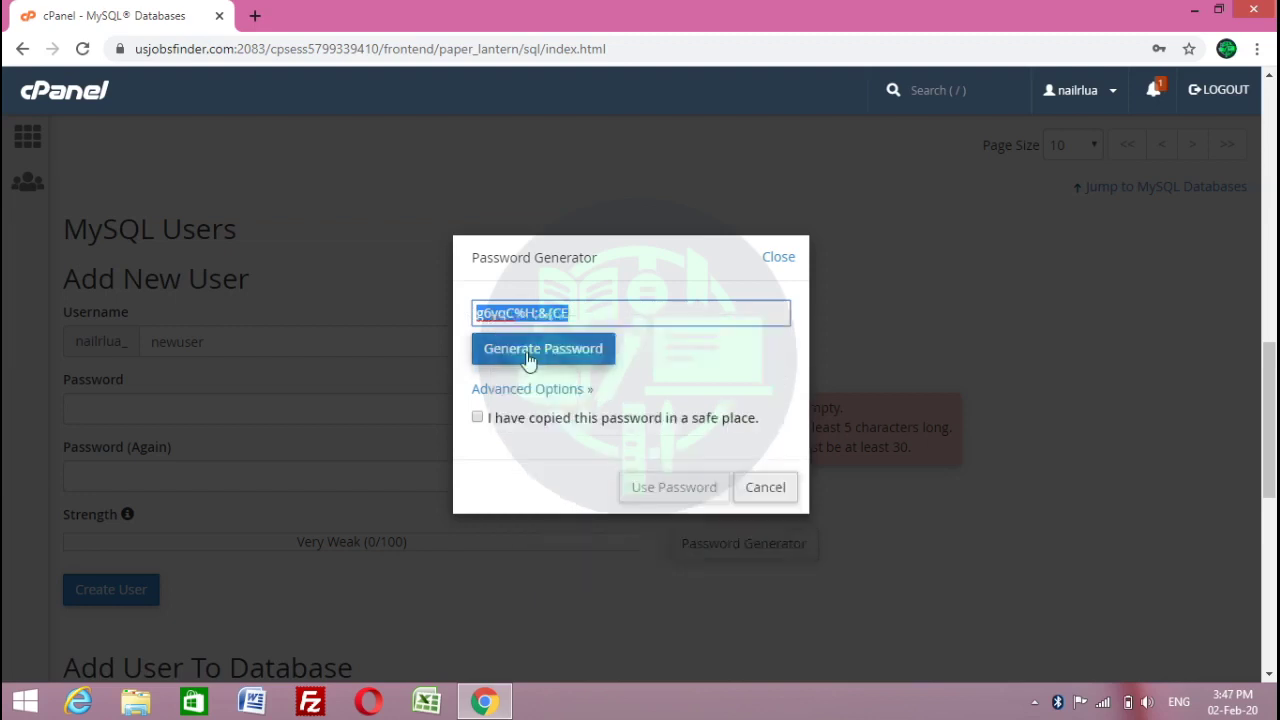
click(477, 417)
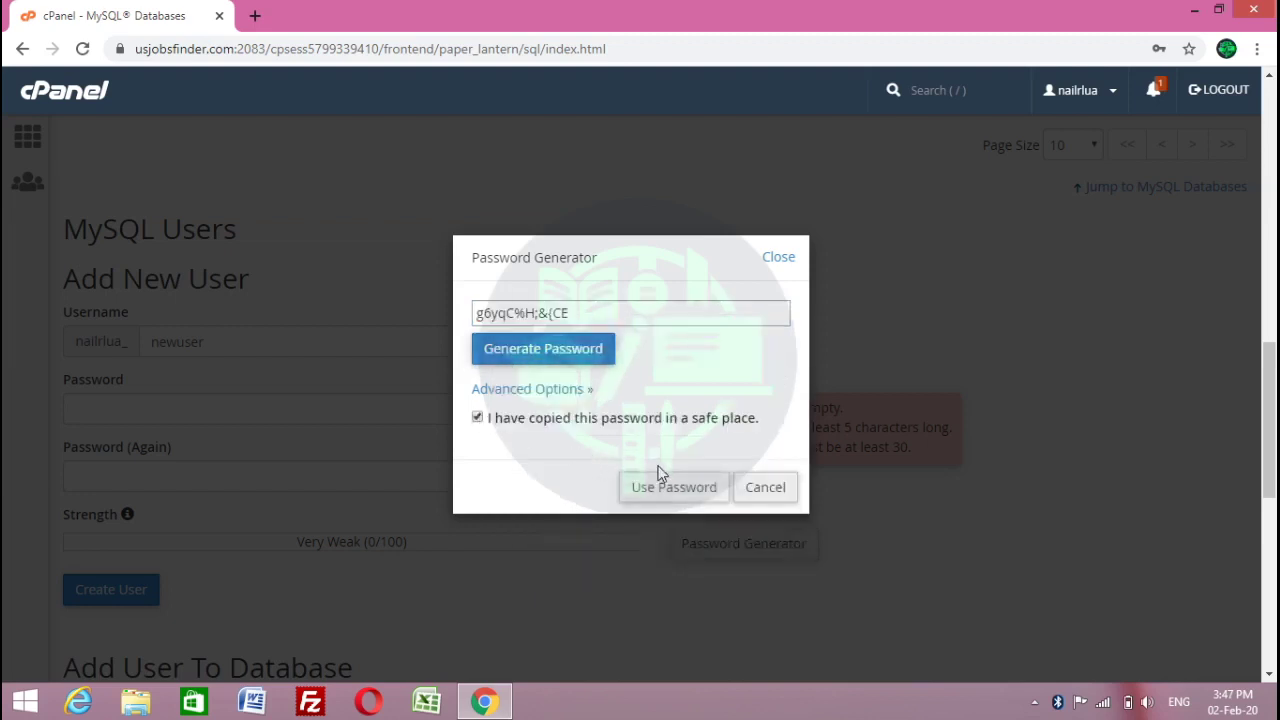
click(662, 490)
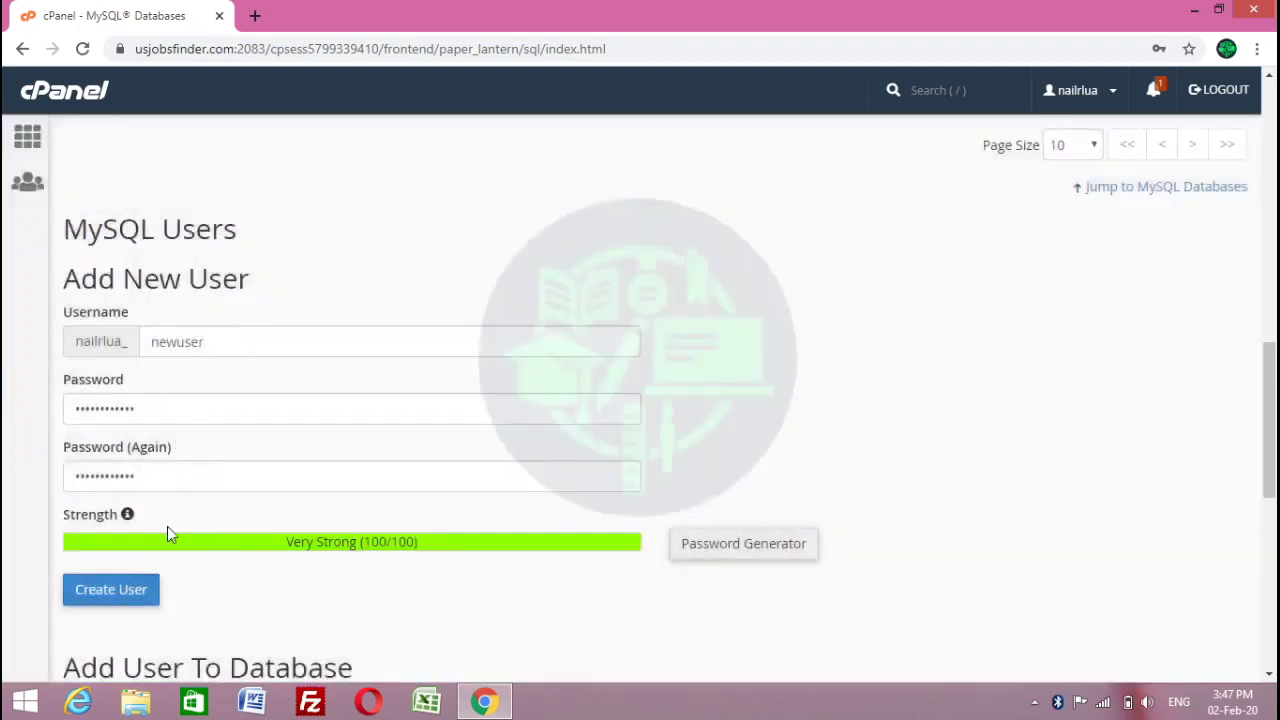
Create the MySQL user, save its credentials in the browser, and return to the MySQL Databases page
click(122, 592)
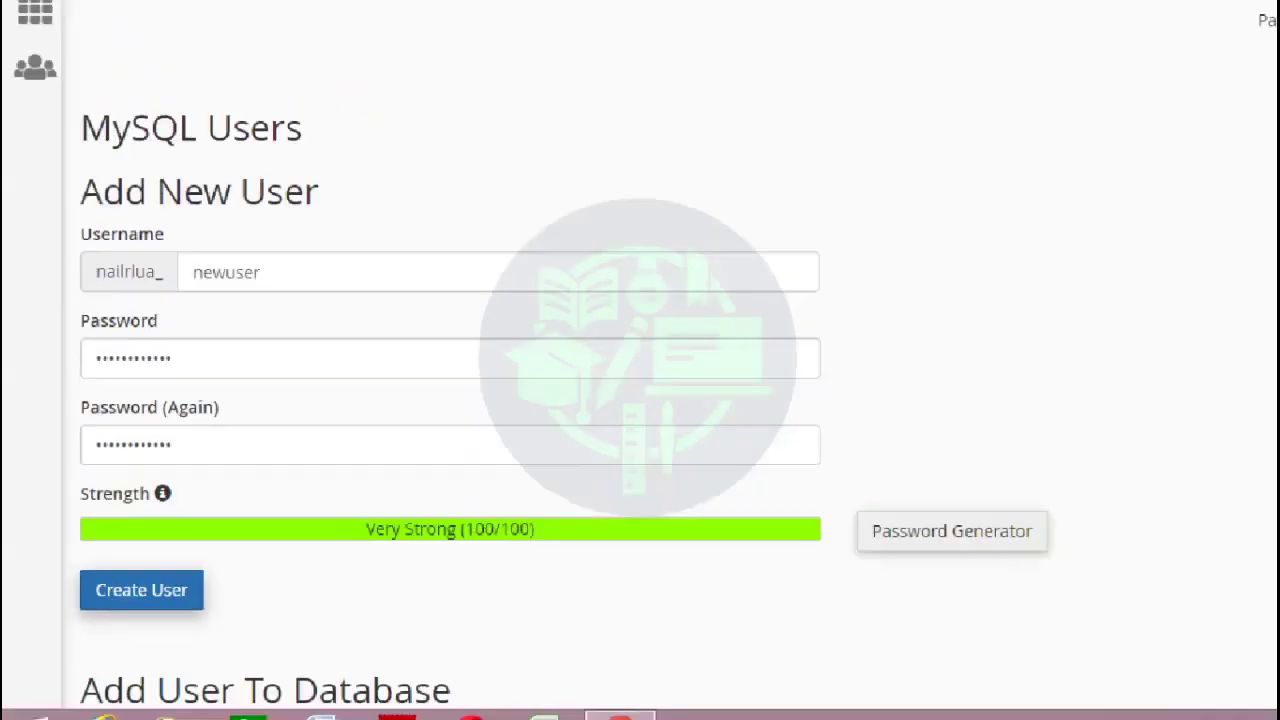
click(122, 596)
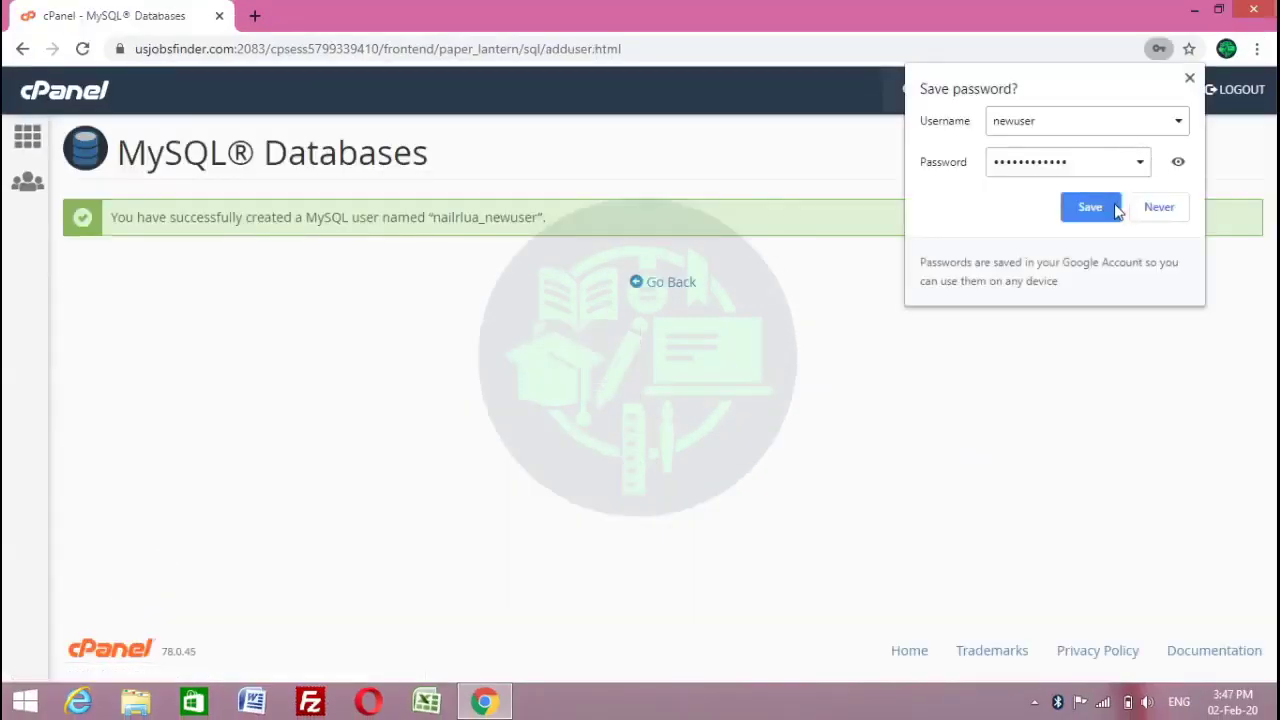
click(1110, 207)
click(678, 284)
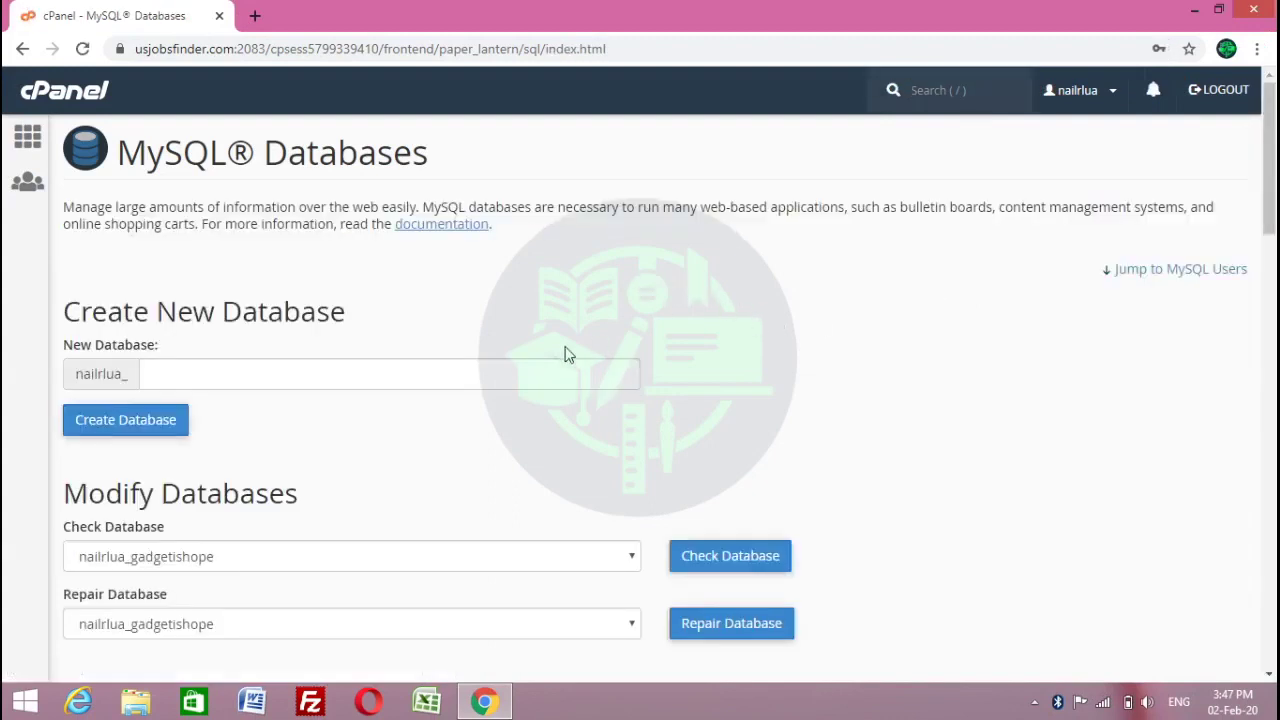
Choose nailrlua_newuser as the user in the Add User To Database section
drag(1271, 155, 1273, 310)
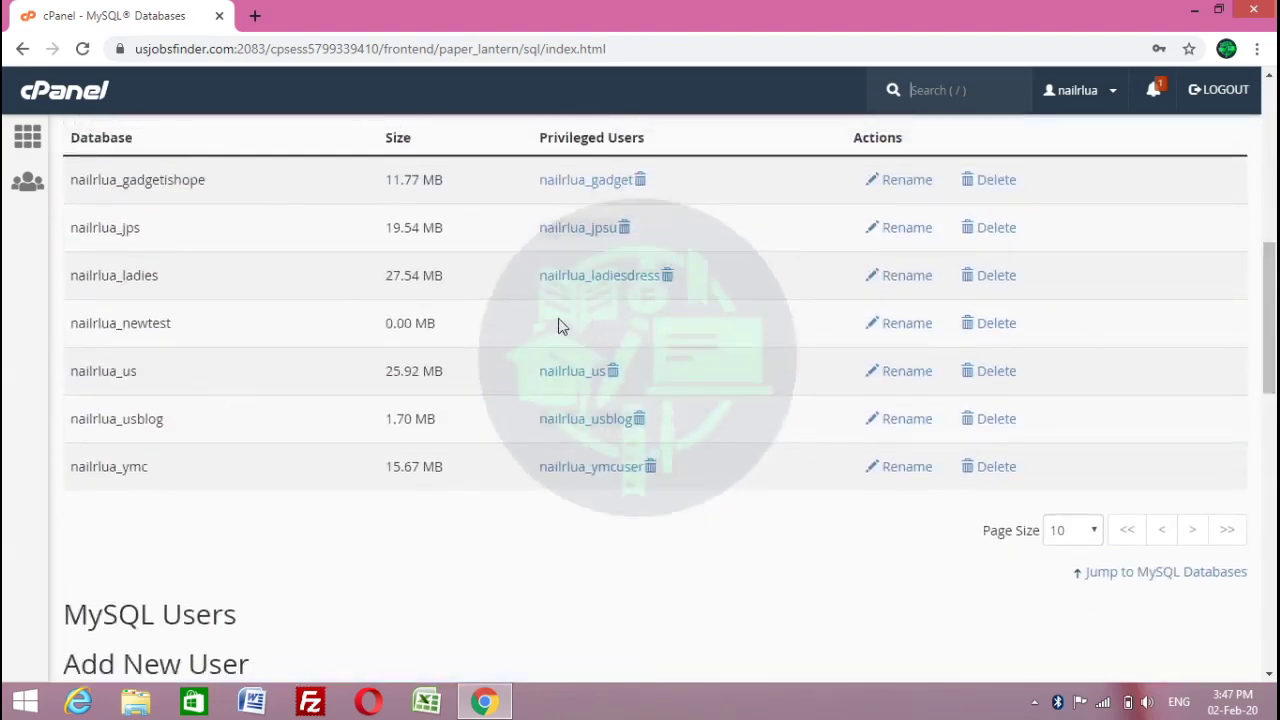
drag(1271, 330, 1273, 508)
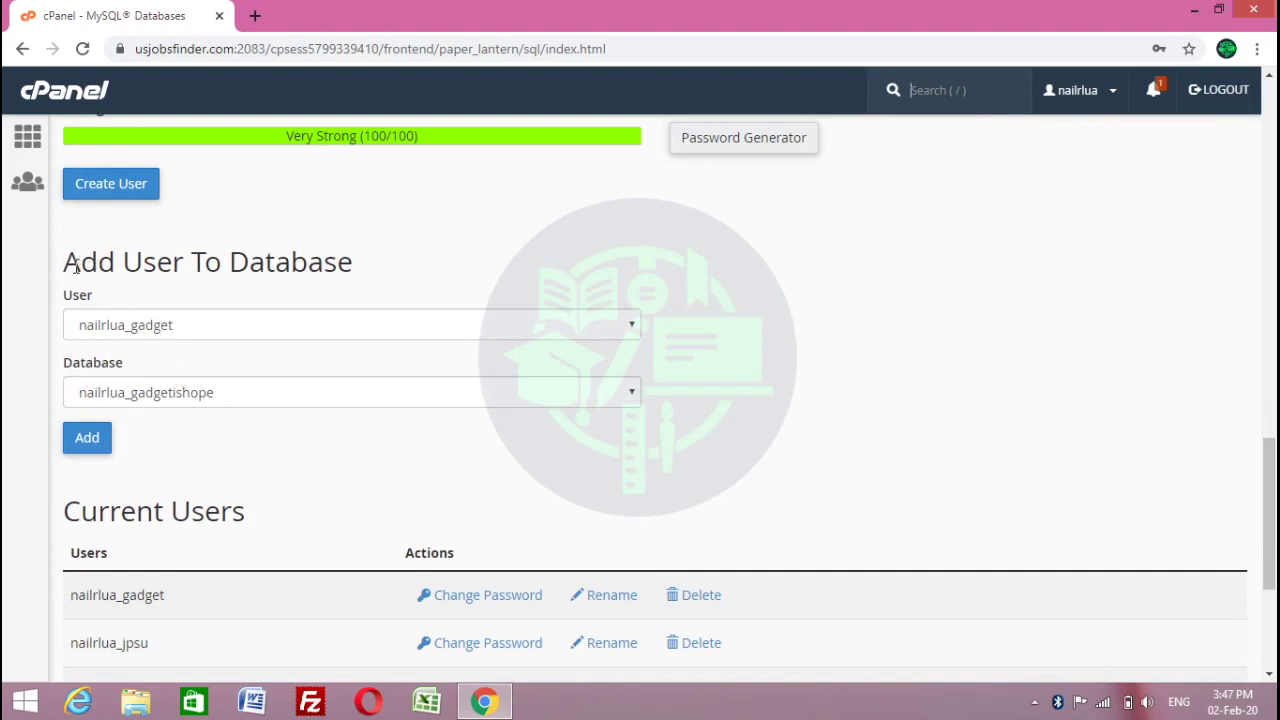
drag(73, 262, 358, 282)
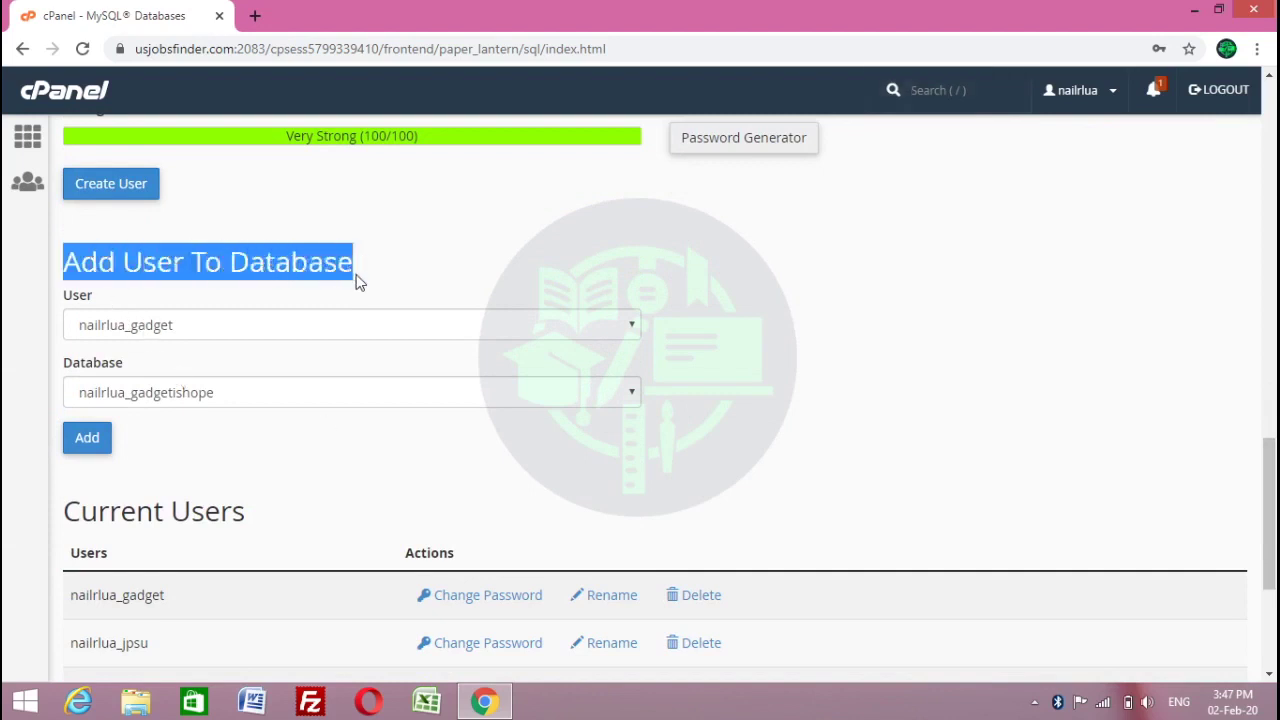
click(484, 298)
click(483, 325)
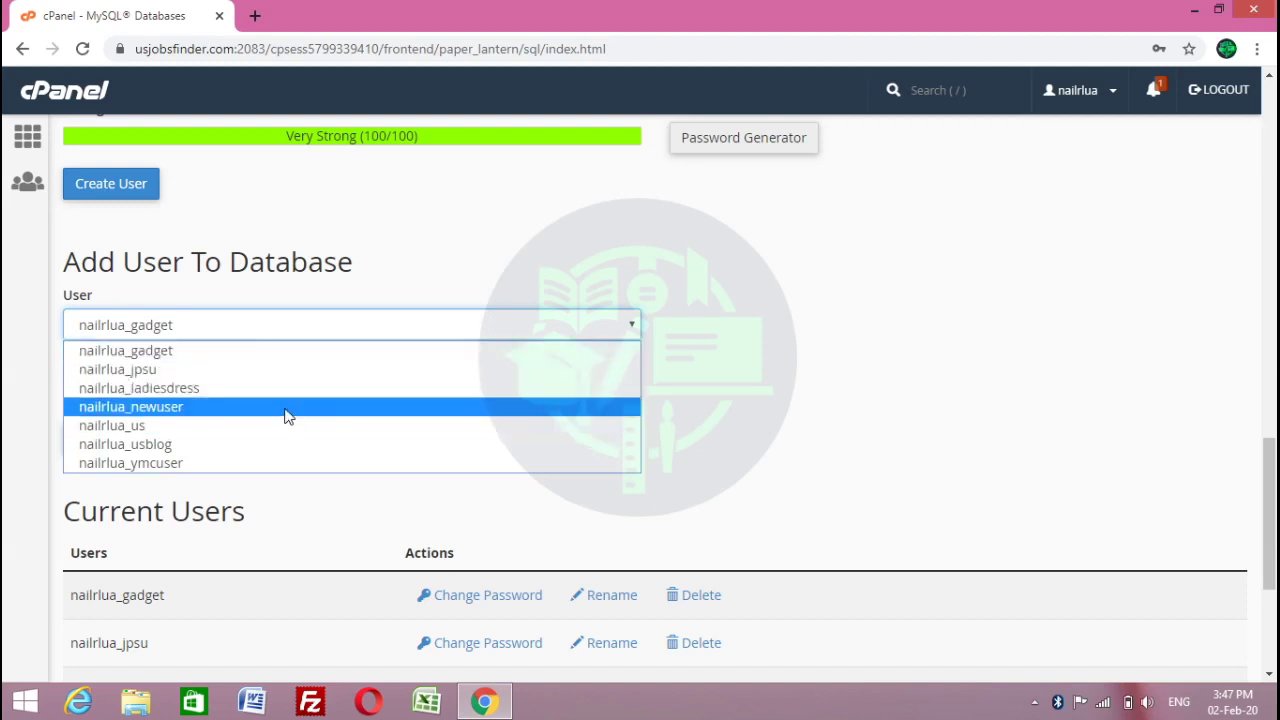
click(150, 409)
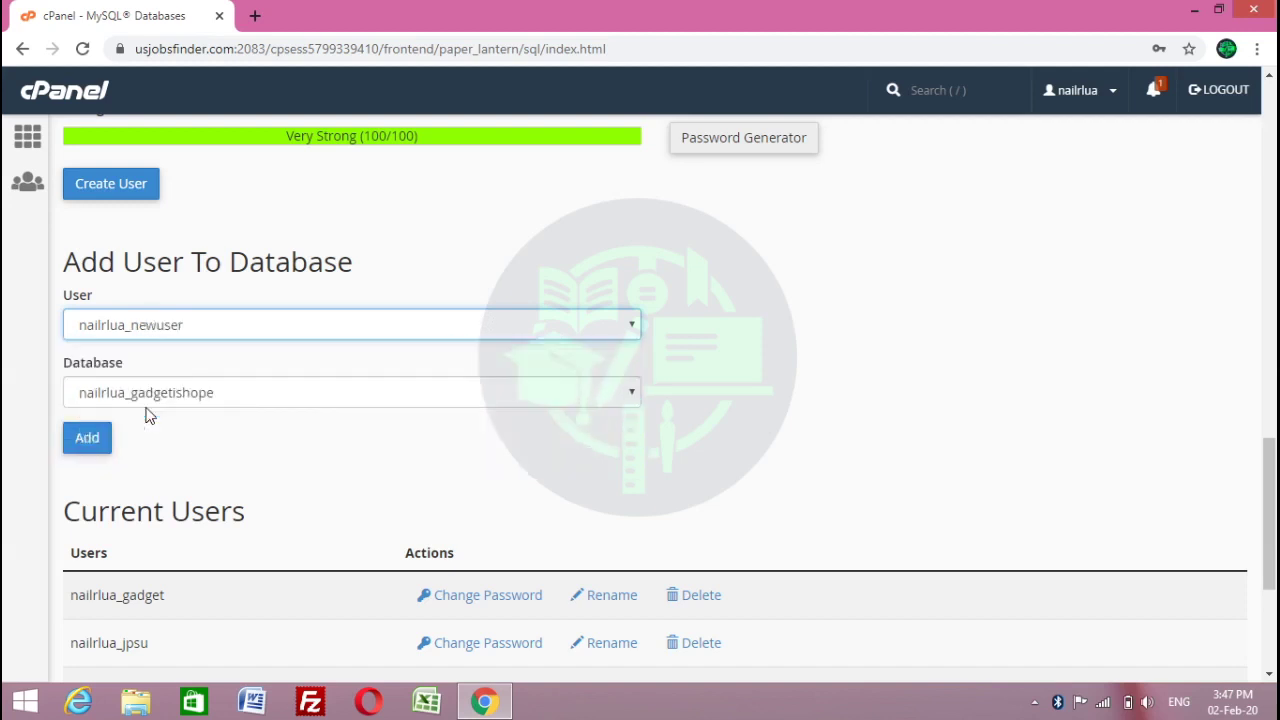
click(216, 322)
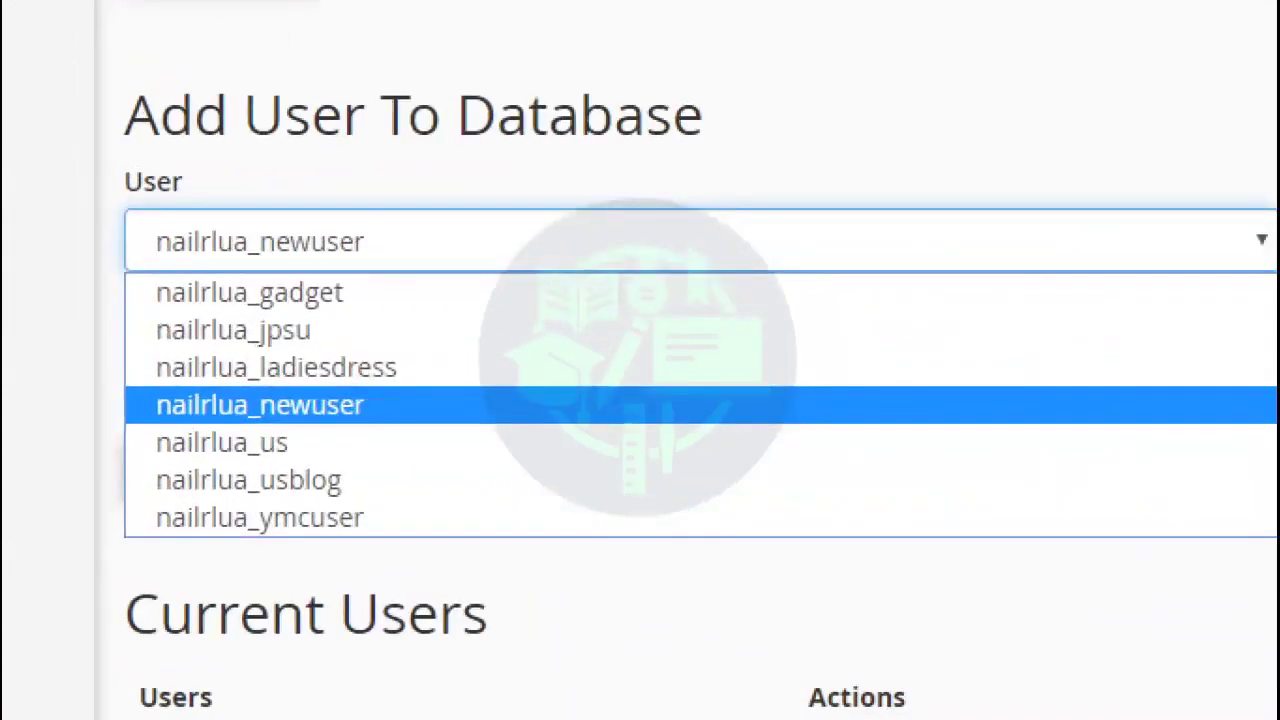
click(296, 410)
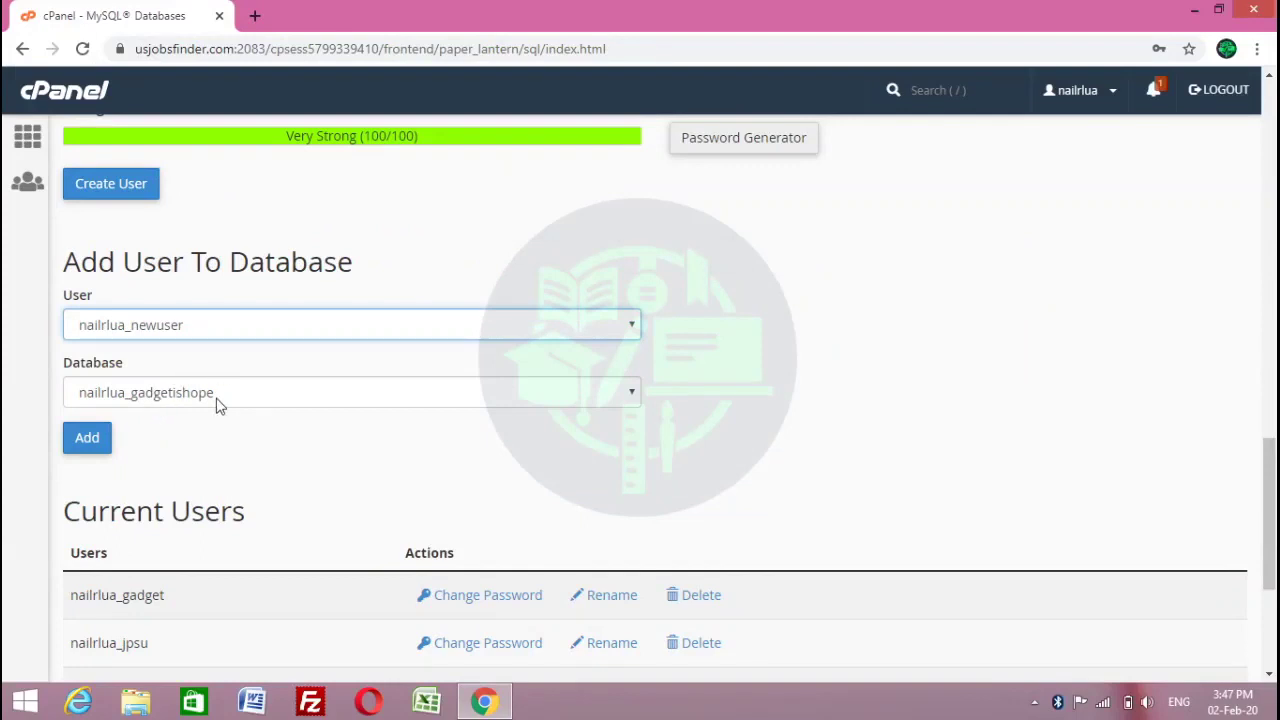
Choose nailrlua_newtest as the database and add the selected user to it
click(218, 400)
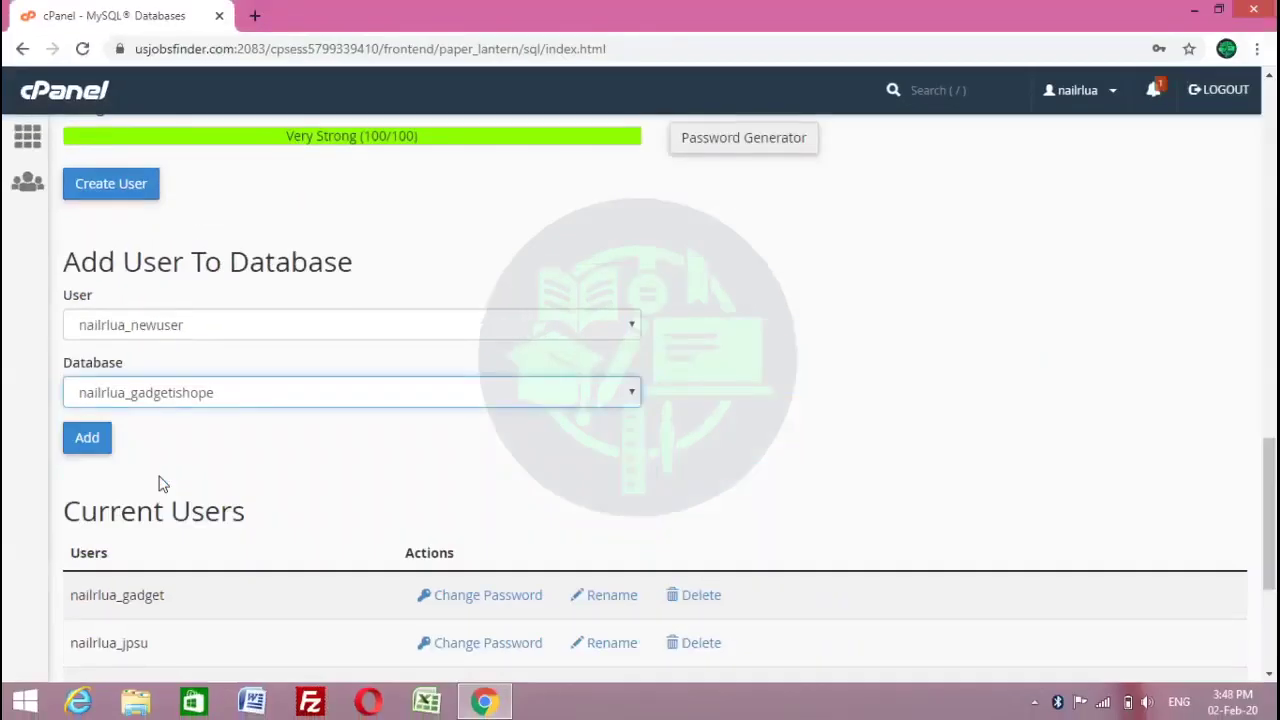
click(234, 395)
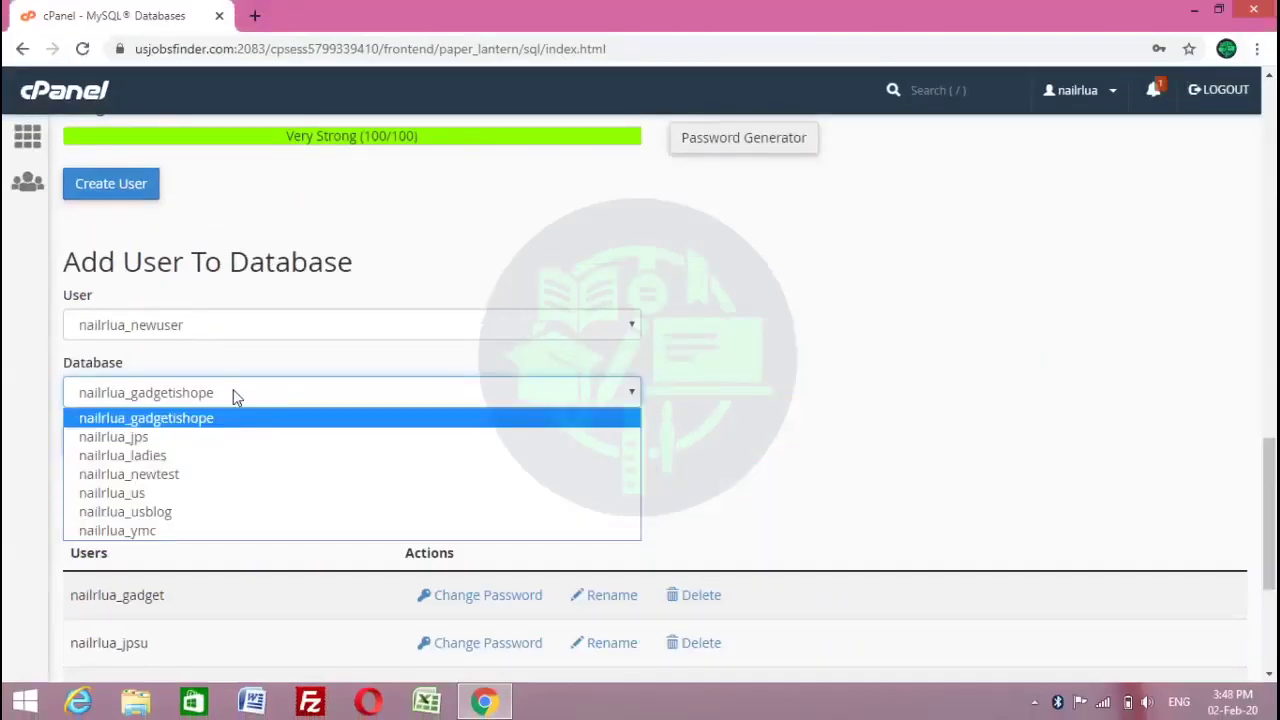
click(165, 476)
click(87, 439)
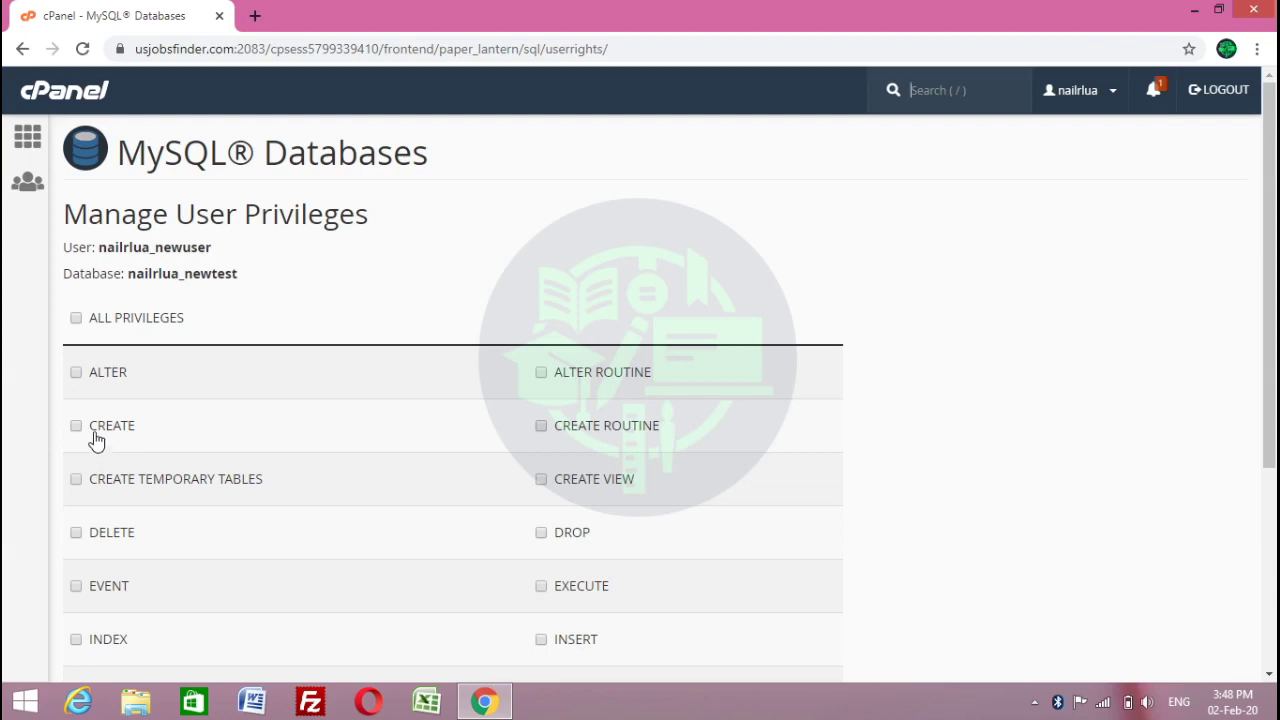
Grant the user all privileges on the database, save the changes, and go back to the MySQL Databases page
click(76, 318)
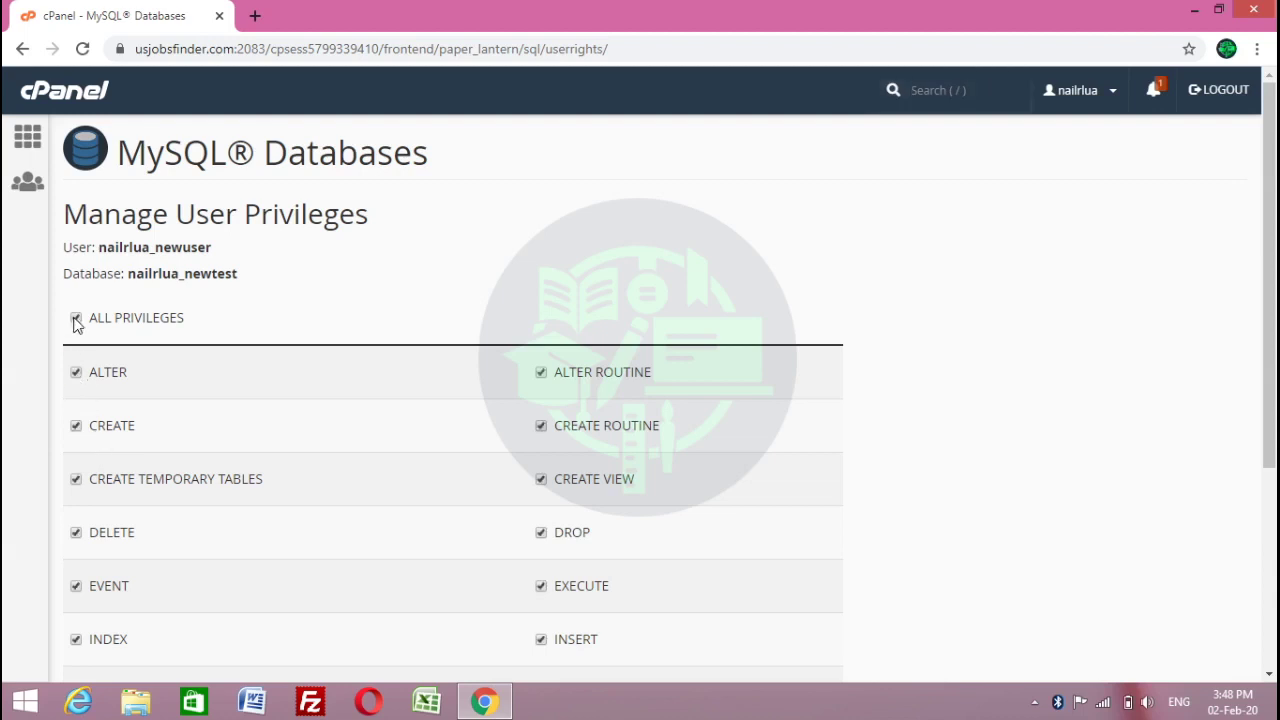
drag(1271, 255, 1273, 391)
click(121, 646)
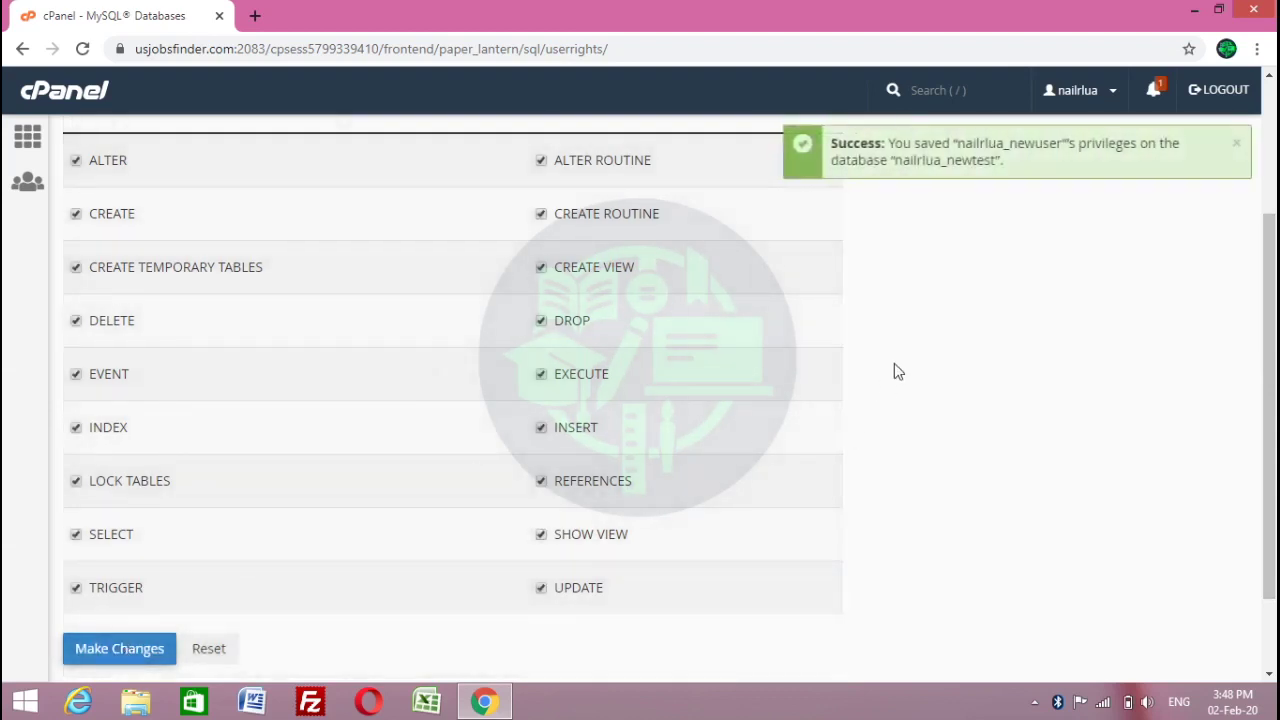
scroll(1222, 464, up, 2)
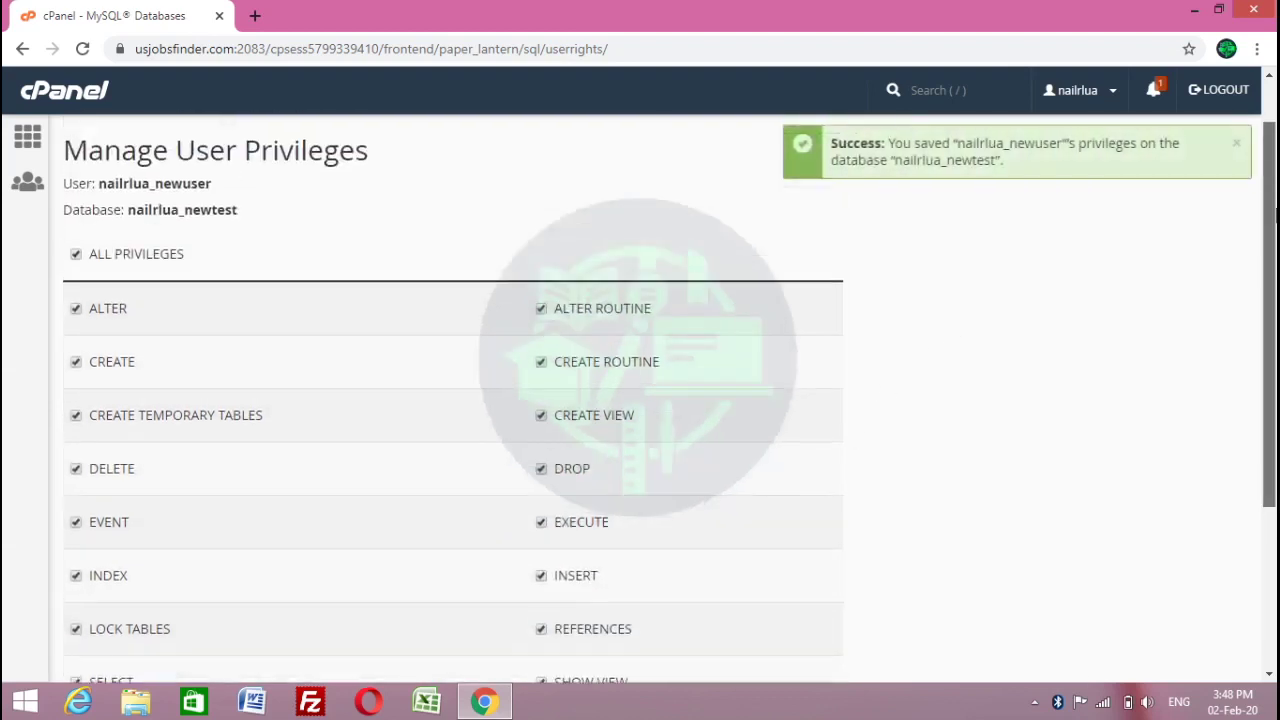
scroll(1222, 464, down, 4)
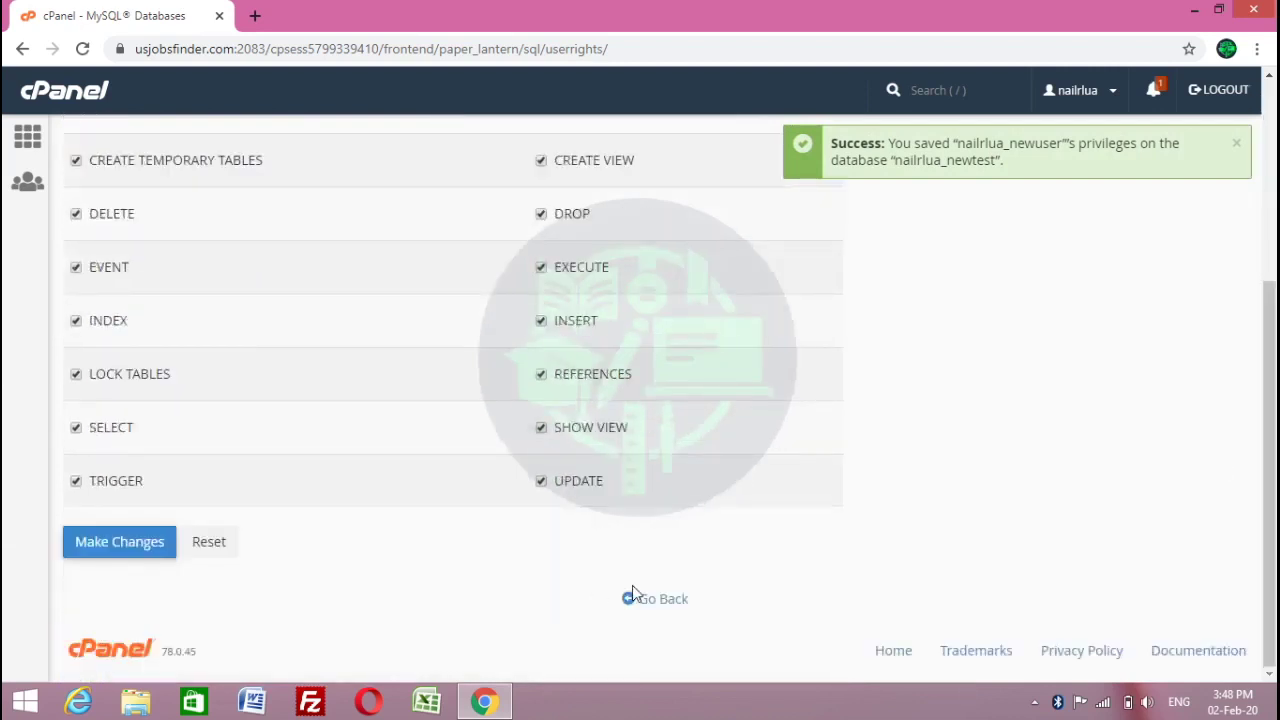
click(675, 603)
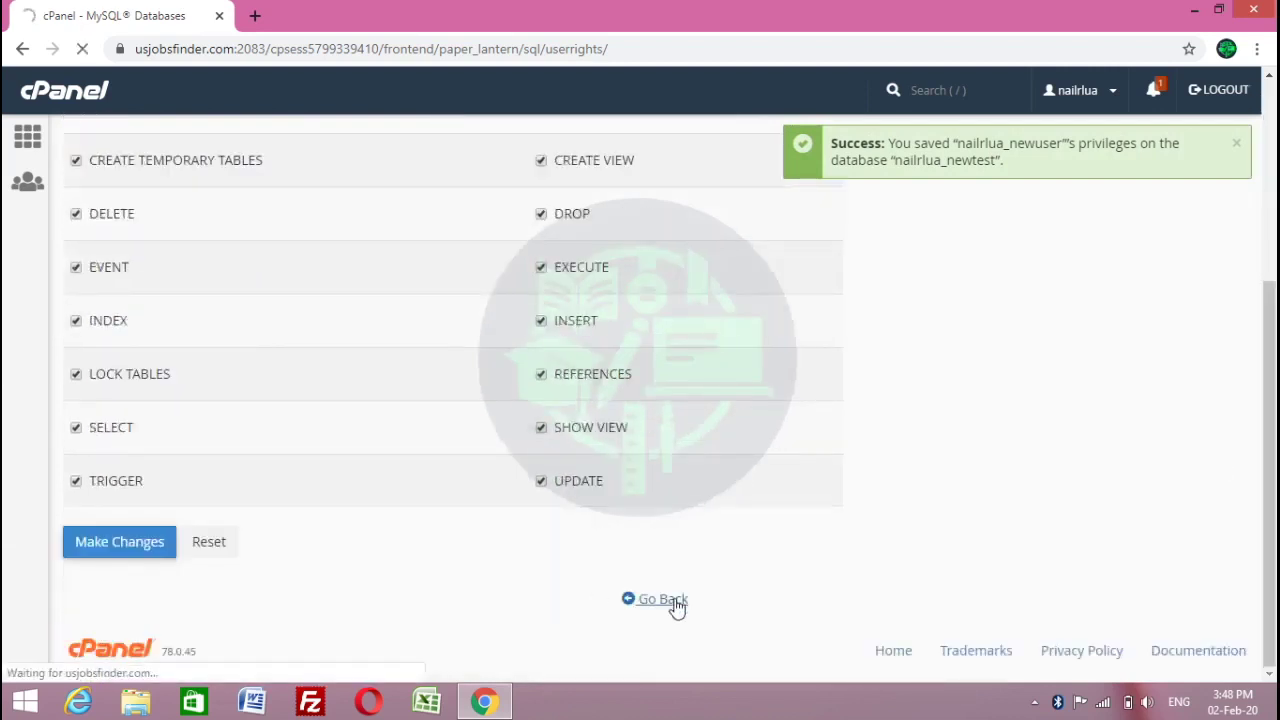